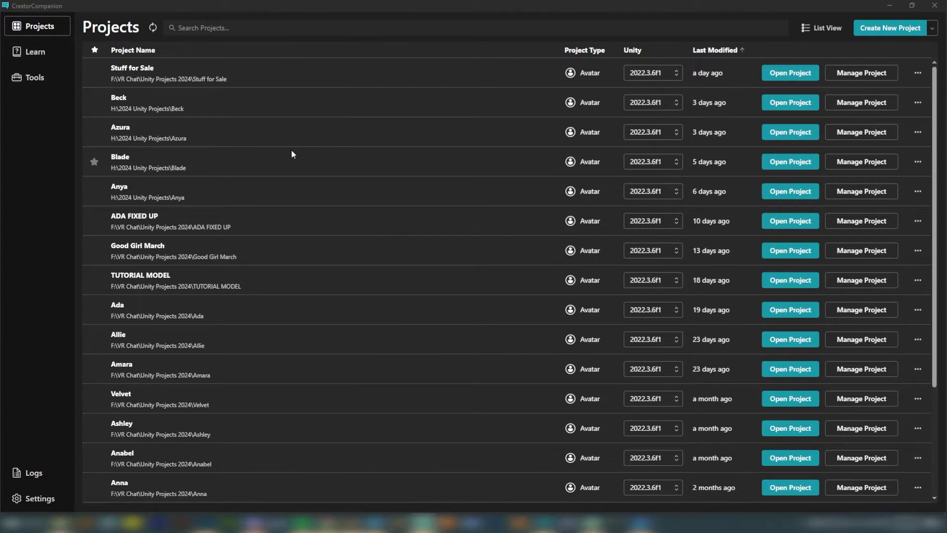
Step: Create a new project named "Tutorial Model 2024" from the Unity 2022 Avatar Project template
{"action": "left_click", "coordinate": [889, 30]}
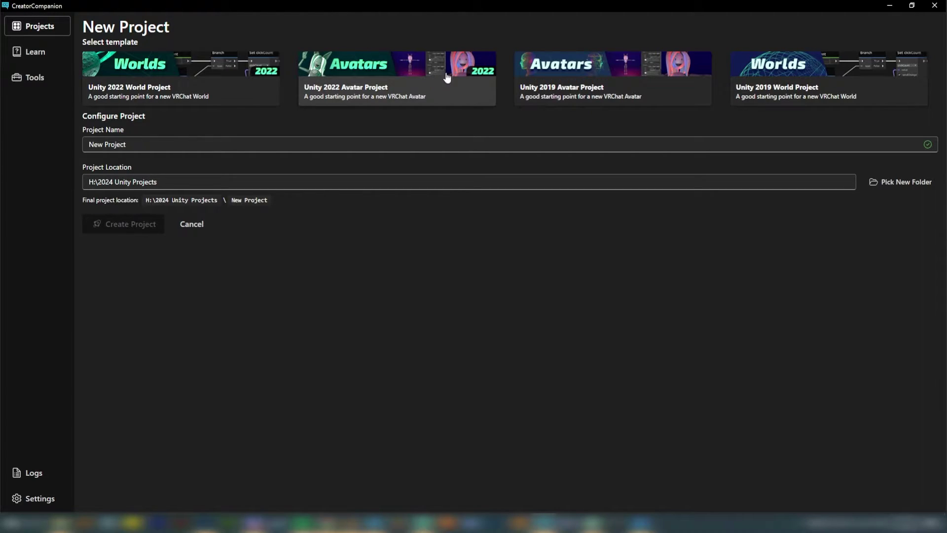
{"action": "left_click", "coordinate": [370, 66]}
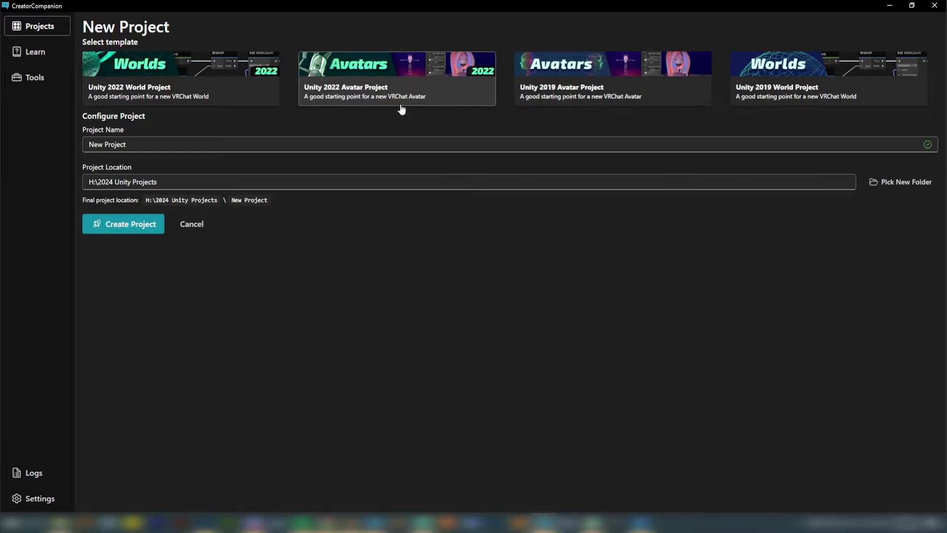
{"action": "left_click", "coordinate": [221, 143]}
{"action": "key", "text": "ctrl+a"}
{"action": "type", "text": "Tutorial Model 2024"}
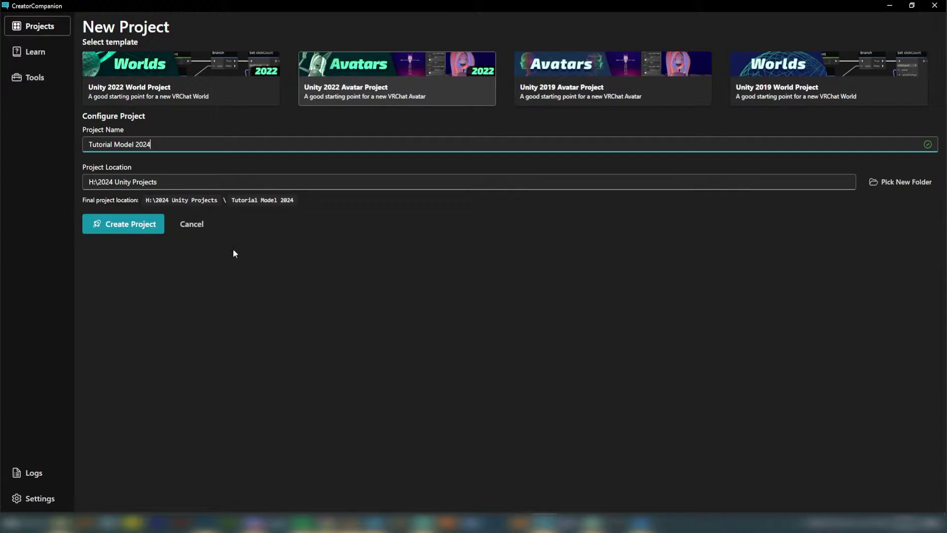
{"action": "left_click", "coordinate": [123, 226]}
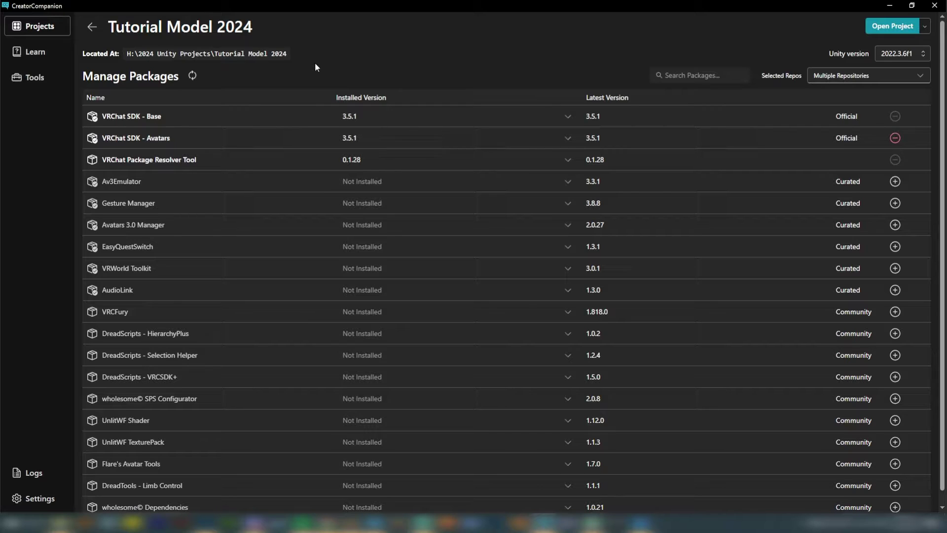
Step: Add the VRCFury and DreadScripts - HierarchyPlus packages to the Tutorial Model 2024 project
{"action": "left_click", "coordinate": [92, 27]}
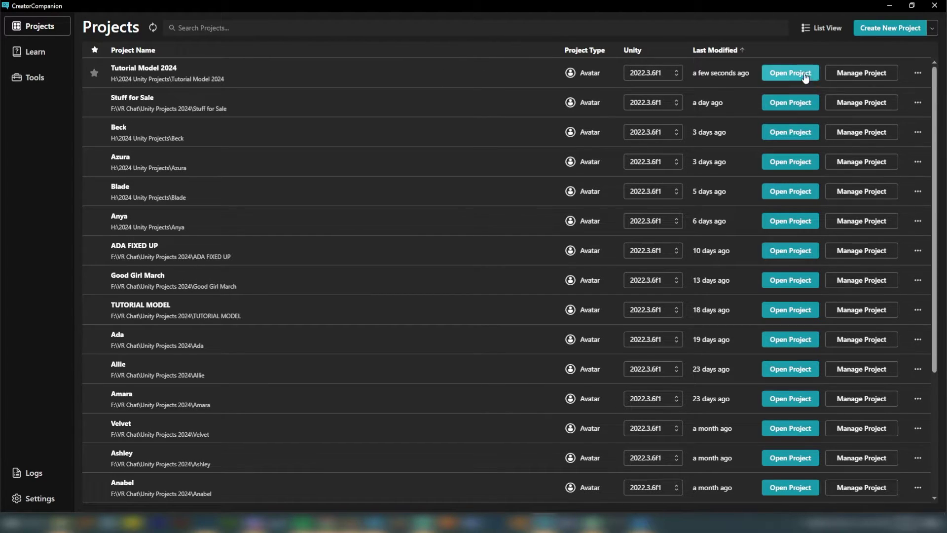
{"action": "left_click", "coordinate": [849, 74]}
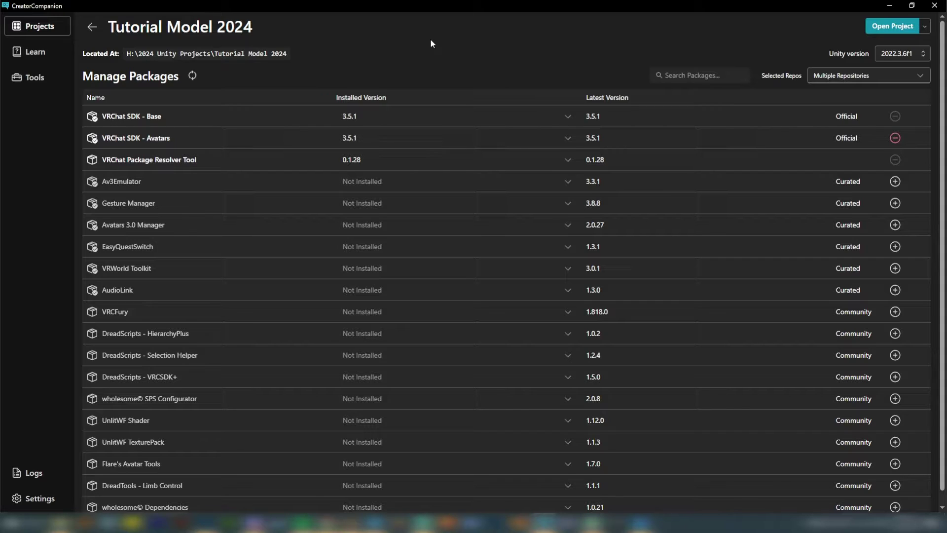
{"action": "left_click", "coordinate": [895, 312]}
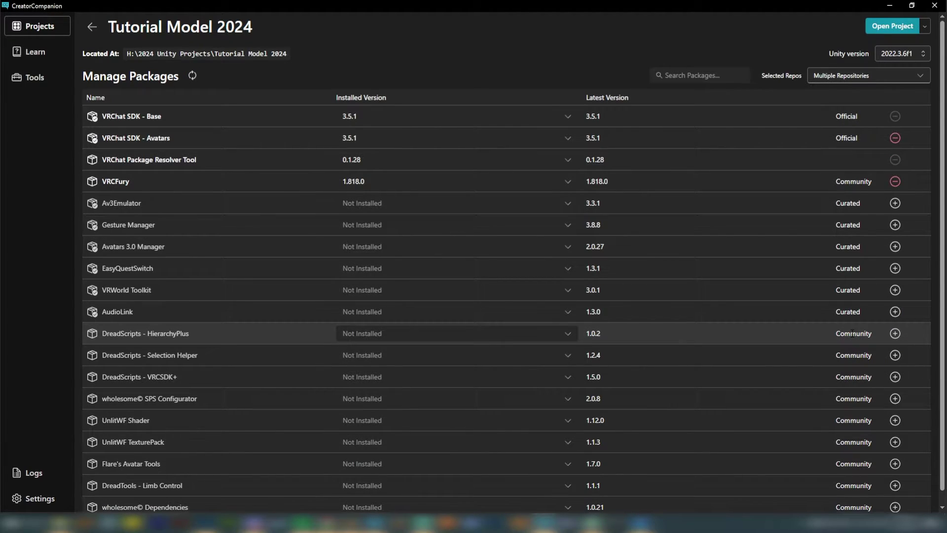
{"action": "left_click", "coordinate": [895, 332]}
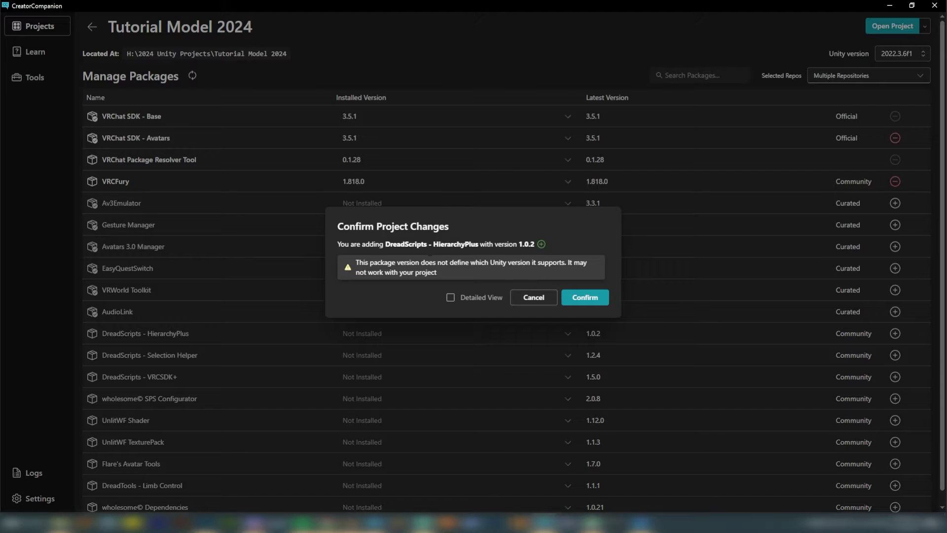
{"action": "left_click", "coordinate": [580, 297]}
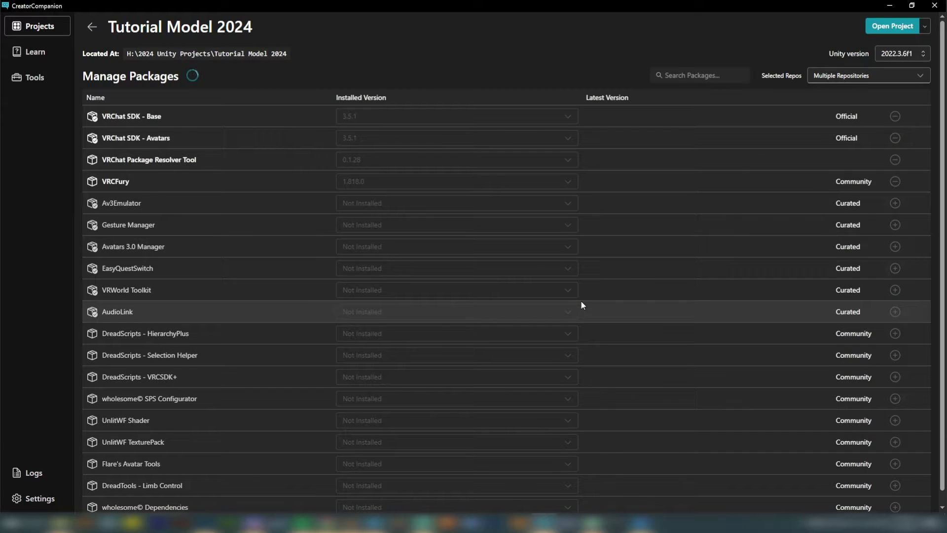
Step: Add the DreadScripts - VRCSDK+, wholesome SPS Configurator, Gesture Manager and Avatars 3.0 Manager packages to the project
{"action": "scroll", "coordinate": [896, 369], "scroll_direction": "down", "scroll_amount": 1}
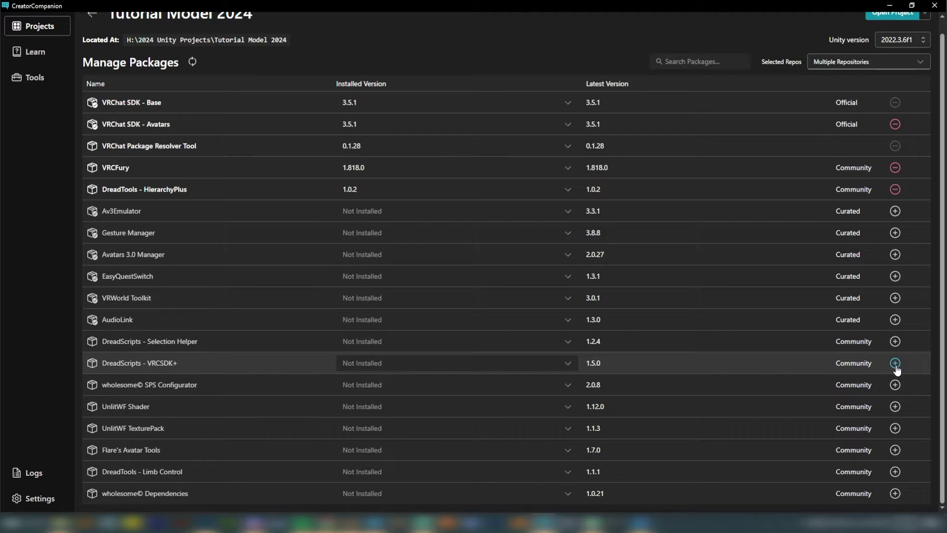
{"action": "left_click", "coordinate": [895, 365]}
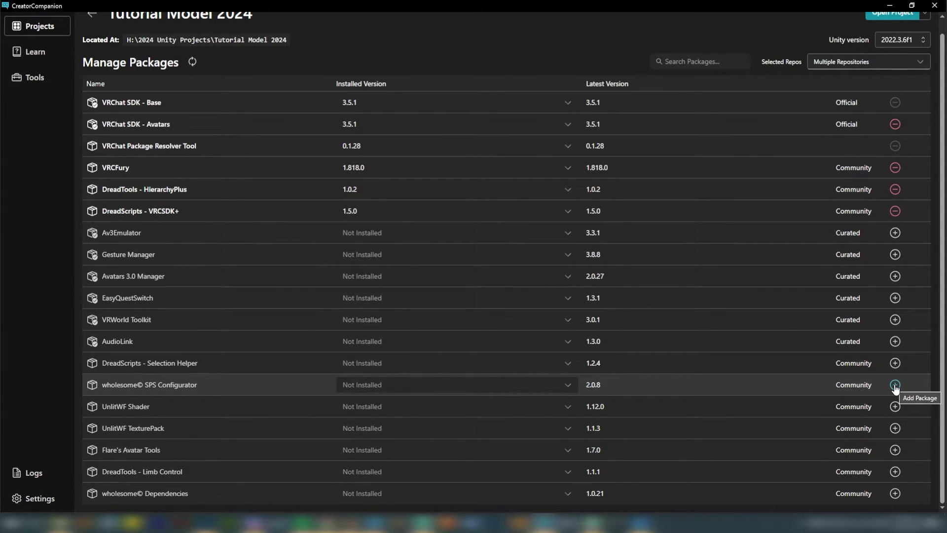
{"action": "left_click", "coordinate": [895, 385]}
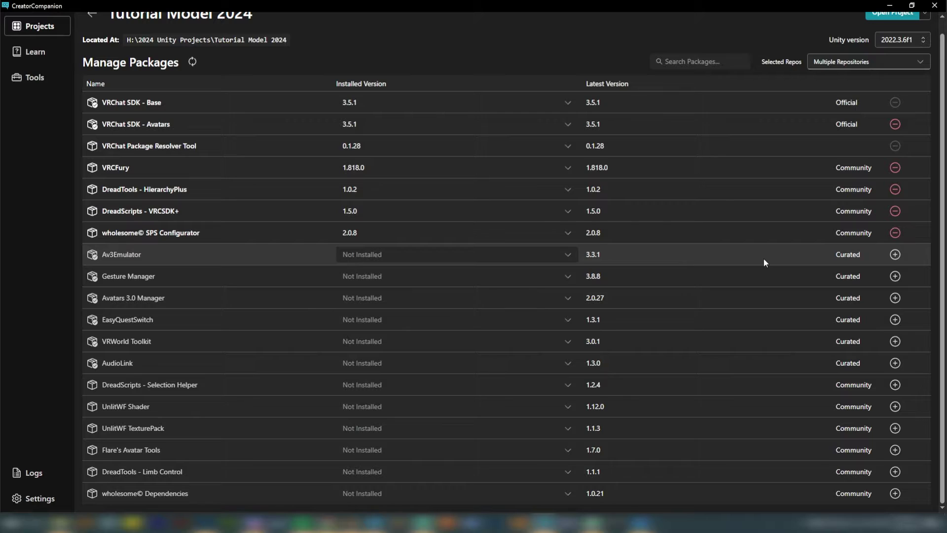
{"action": "left_click", "coordinate": [894, 277]}
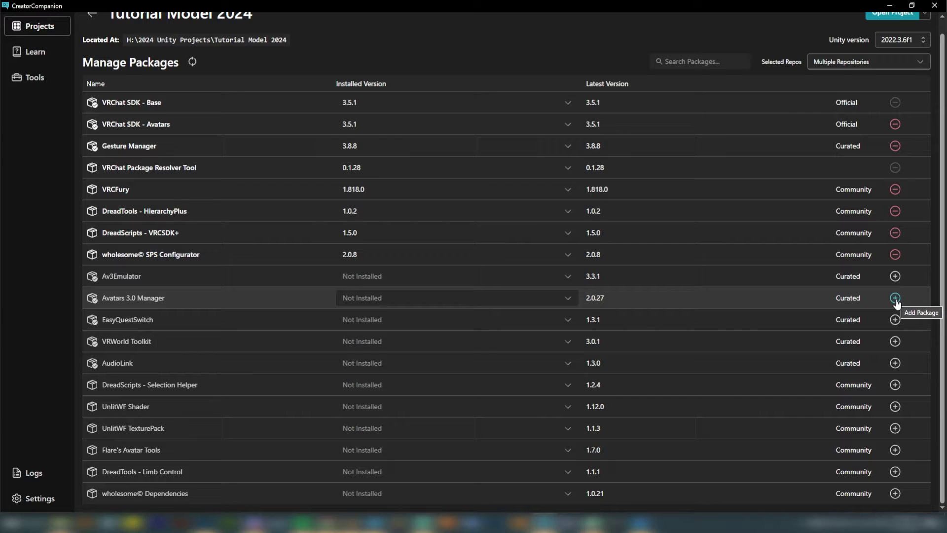
{"action": "left_click", "coordinate": [895, 298]}
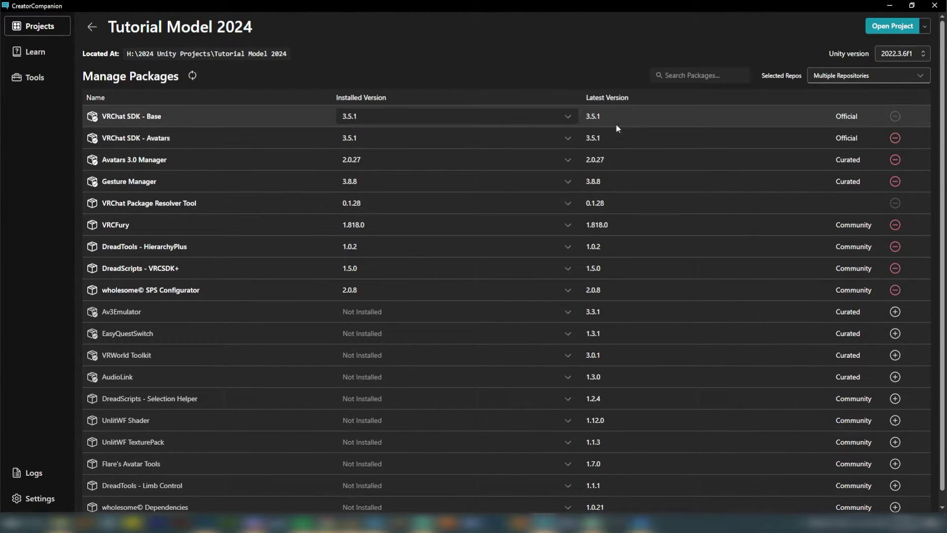
Step: Return to the project list and open the existing TUTORIAL MODEL project in Unity
{"action": "left_click", "coordinate": [91, 26]}
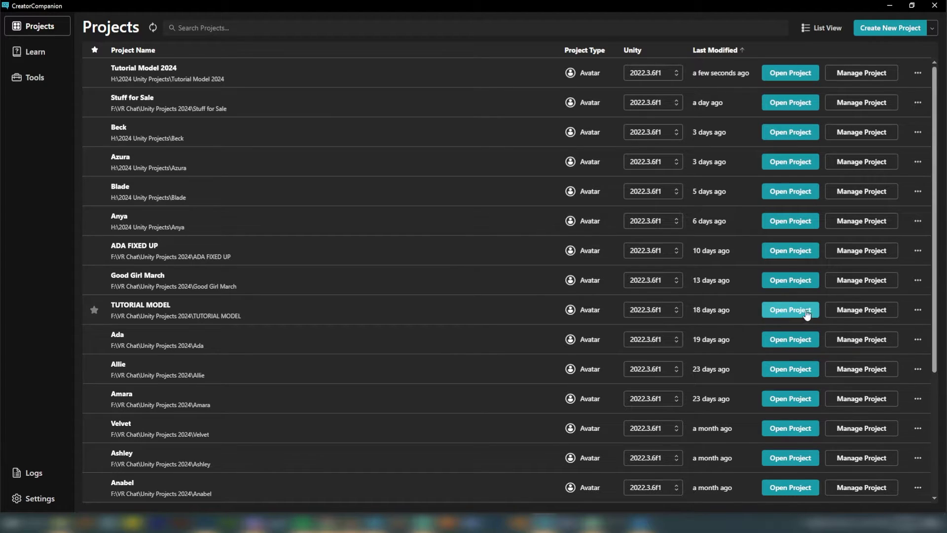
{"action": "left_click", "coordinate": [846, 310]}
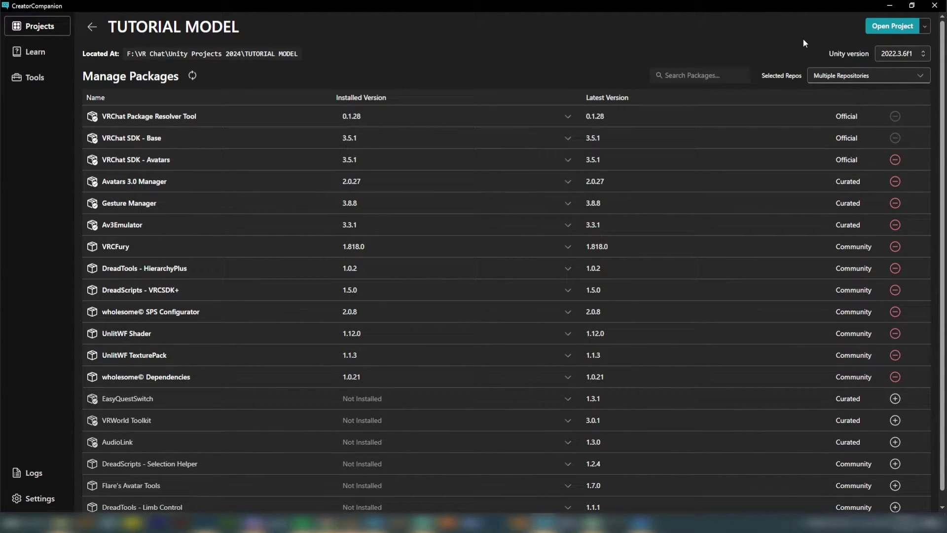
{"action": "left_click", "coordinate": [886, 29]}
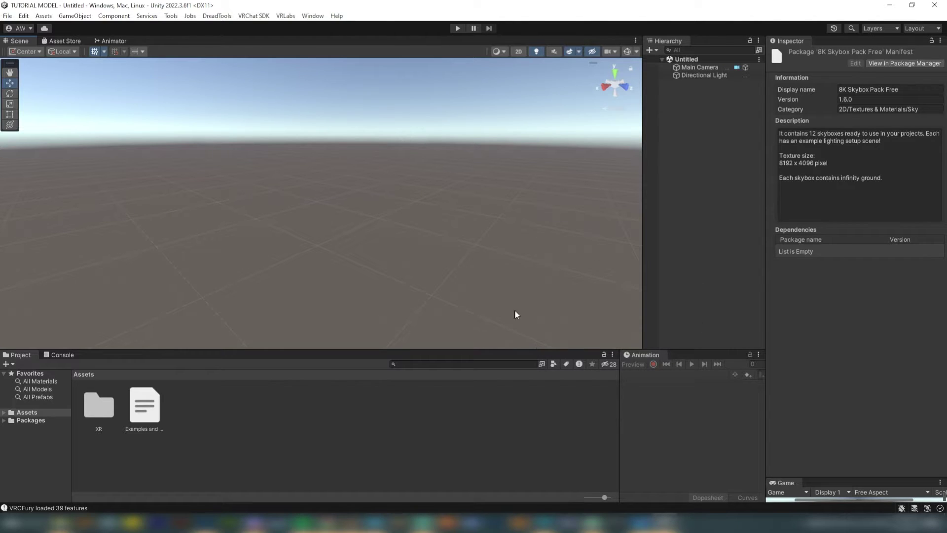
Step: Widen the Project panel by shrinking the Animation panel beside it to a narrow strip
{"action": "left_click", "coordinate": [514, 412]}
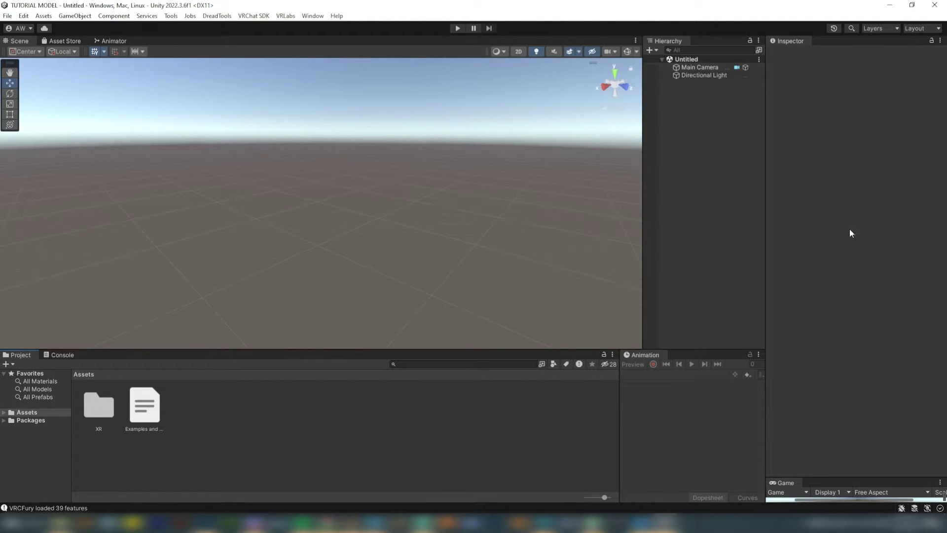
{"action": "left_click_drag", "start_coordinate": [668, 41], "coordinate": [723, 45]}
{"action": "mouse_move", "coordinate": [645, 356]}
{"action": "left_mouse_down"}
{"action": "mouse_move", "coordinate": [533, 425]}
{"action": "mouse_move", "coordinate": [709, 407]}
{"action": "mouse_move", "coordinate": [716, 355]}
{"action": "mouse_move", "coordinate": [657, 354]}
{"action": "left_mouse_up"}
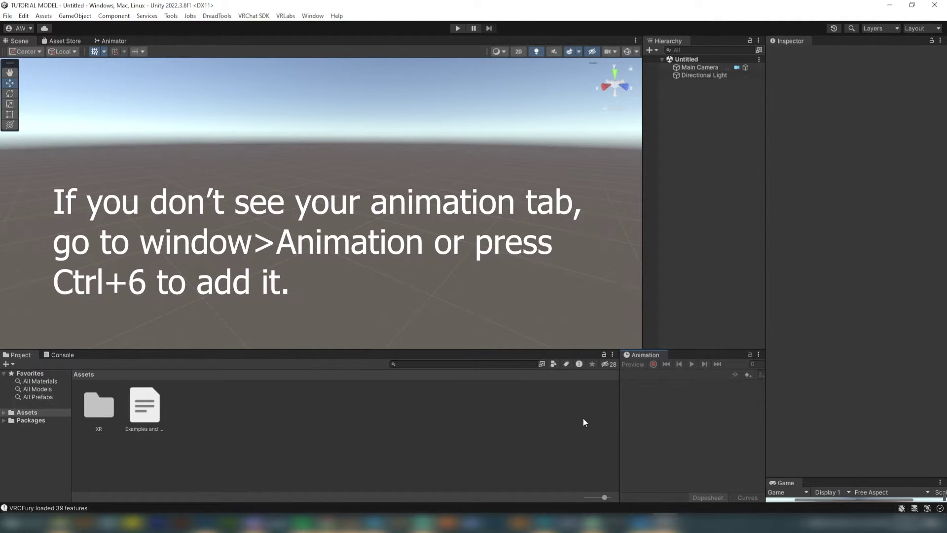
{"action": "left_click_drag", "start_coordinate": [619, 413], "coordinate": [716, 395]}
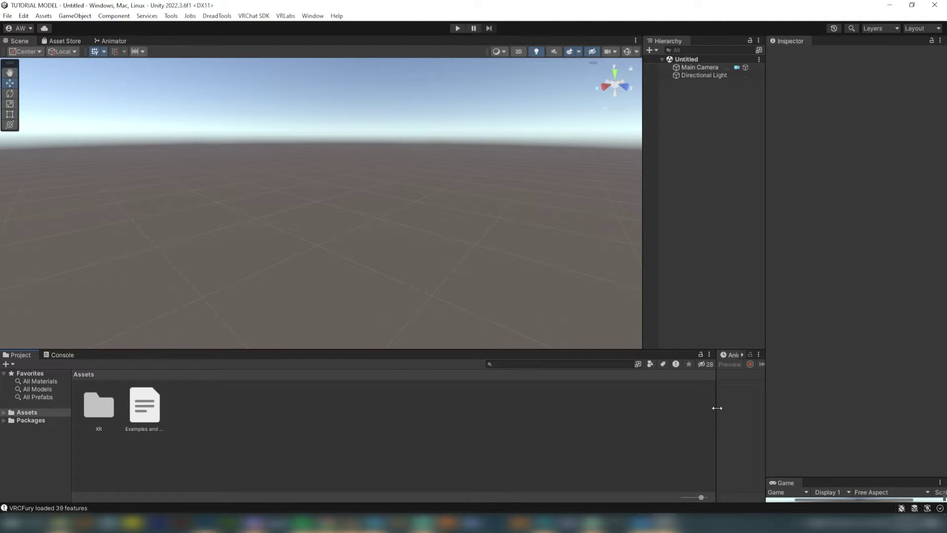
{"action": "mouse_move", "coordinate": [715, 408]}
{"action": "left_mouse_down"}
{"action": "mouse_move", "coordinate": [158, 429]}
{"action": "mouse_move", "coordinate": [716, 424]}
{"action": "left_mouse_up"}
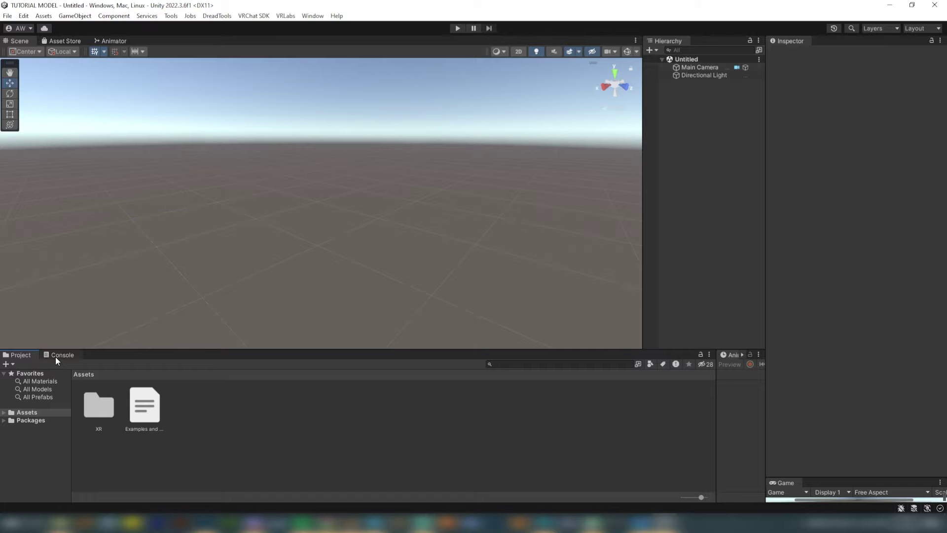
Step: Check the Console and return to the Project assets
{"action": "left_click", "coordinate": [58, 355]}
{"action": "left_click", "coordinate": [28, 355]}
{"action": "left_click", "coordinate": [54, 354]}
{"action": "left_click", "coordinate": [26, 355]}
Step: Enlarge the Animation panel and the Game view in turn, shrinking each back to a small strip
{"action": "left_click_drag", "start_coordinate": [717, 412], "coordinate": [206, 420]}
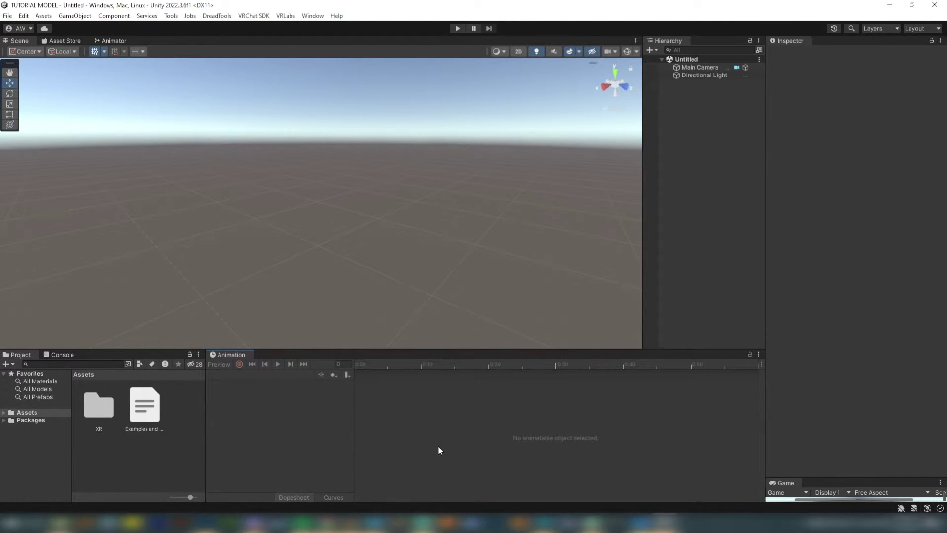
{"action": "left_click_drag", "start_coordinate": [204, 430], "coordinate": [760, 422]}
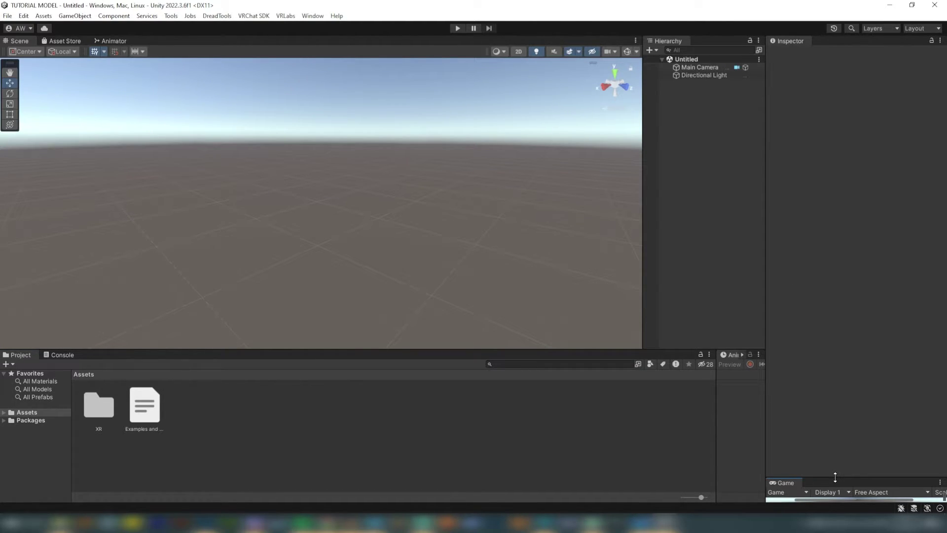
{"action": "left_click_drag", "start_coordinate": [834, 476], "coordinate": [839, 245]}
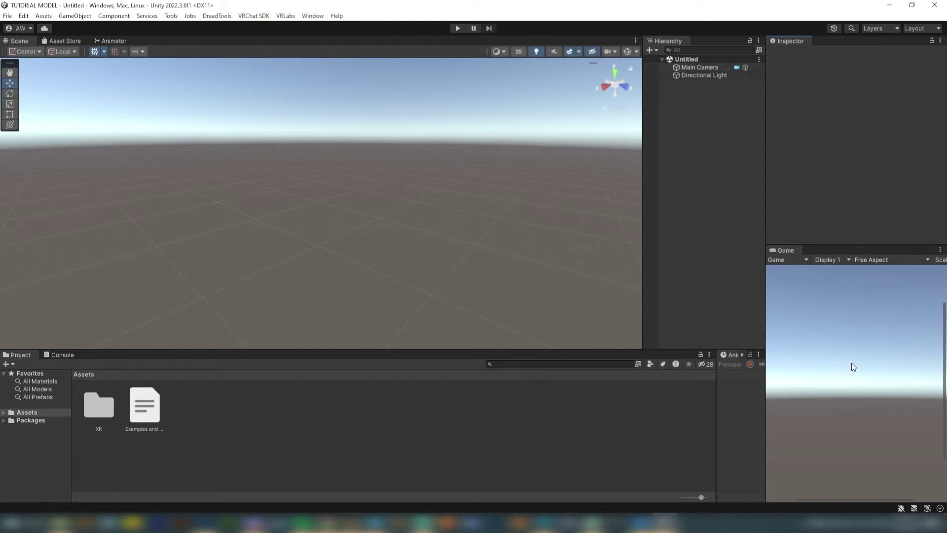
{"action": "left_click_drag", "start_coordinate": [843, 245], "coordinate": [843, 479]}
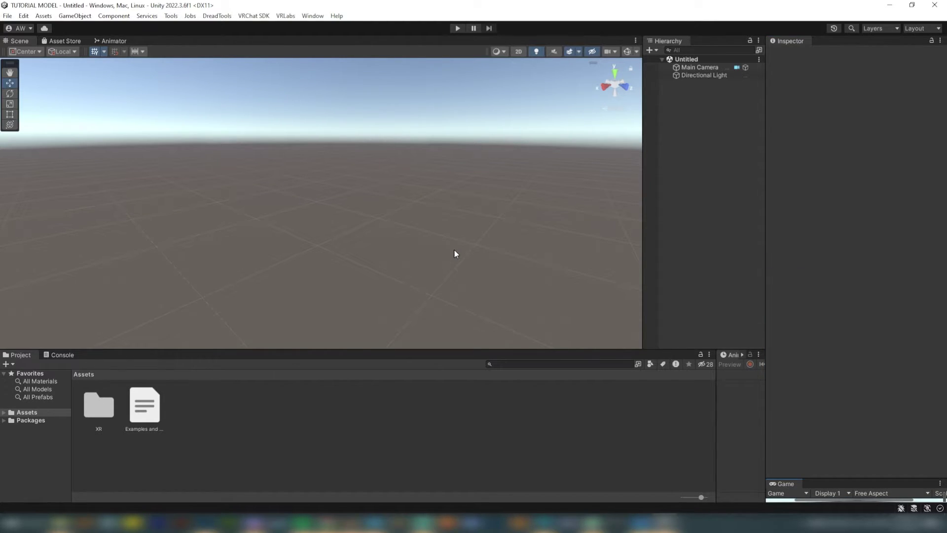
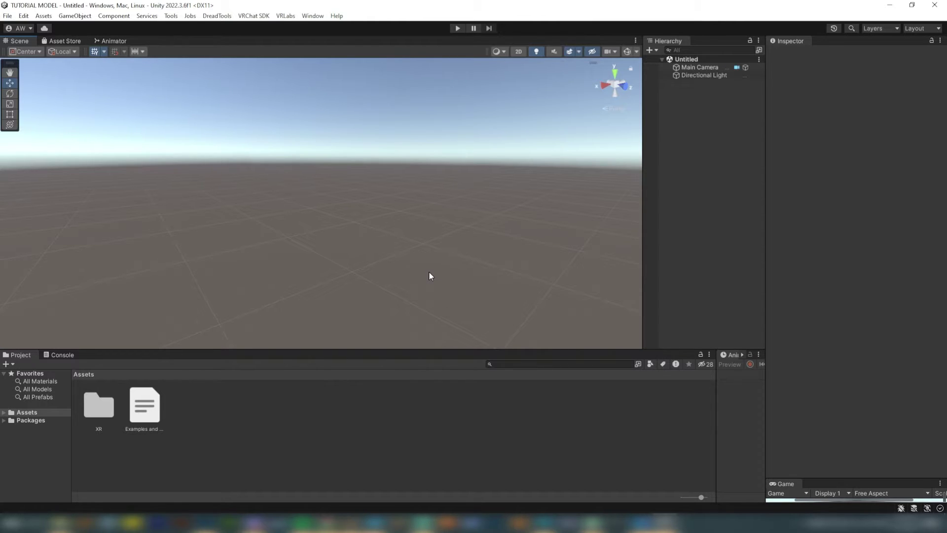
Step: Open the Package Manager and review its package sources, keeping My Assets as the source
{"action": "left_click", "coordinate": [318, 16]}
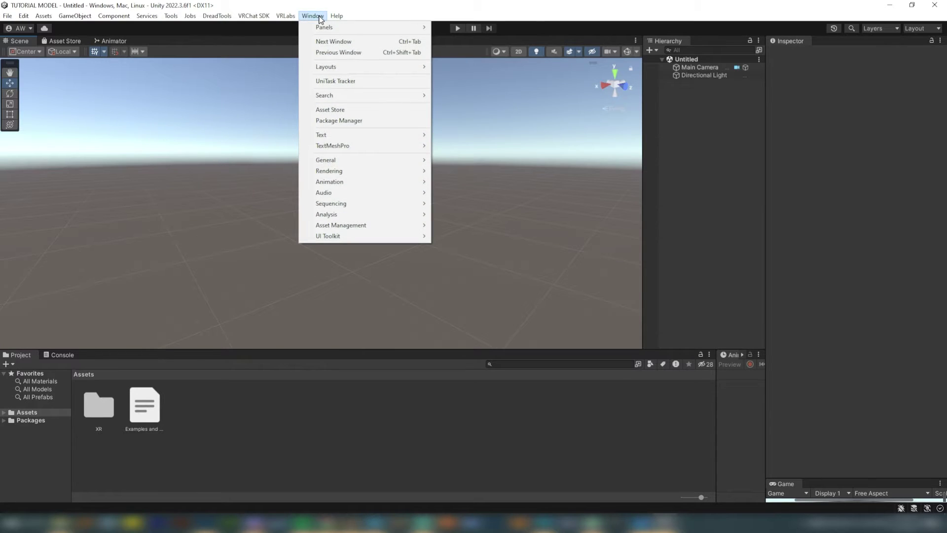
{"action": "mouse_move", "coordinate": [376, 28]}
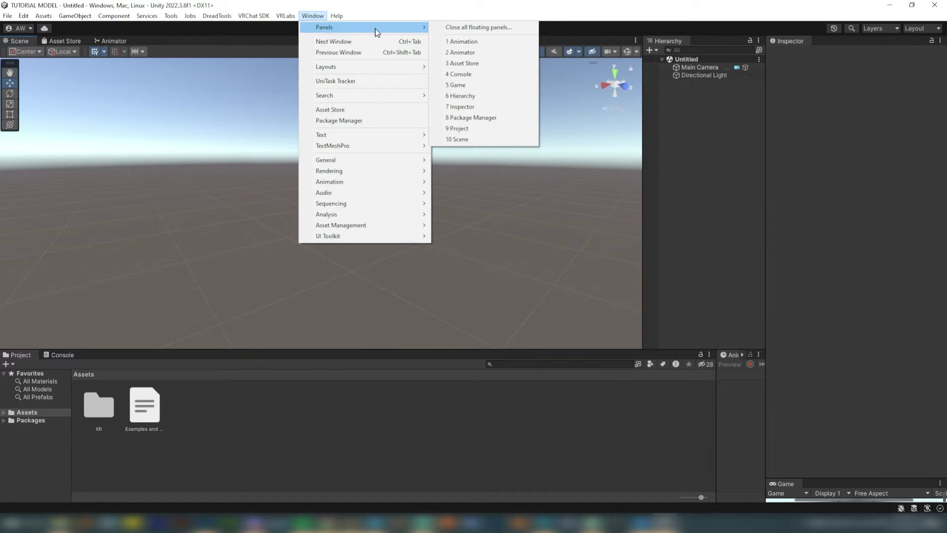
{"action": "left_click", "coordinate": [491, 119]}
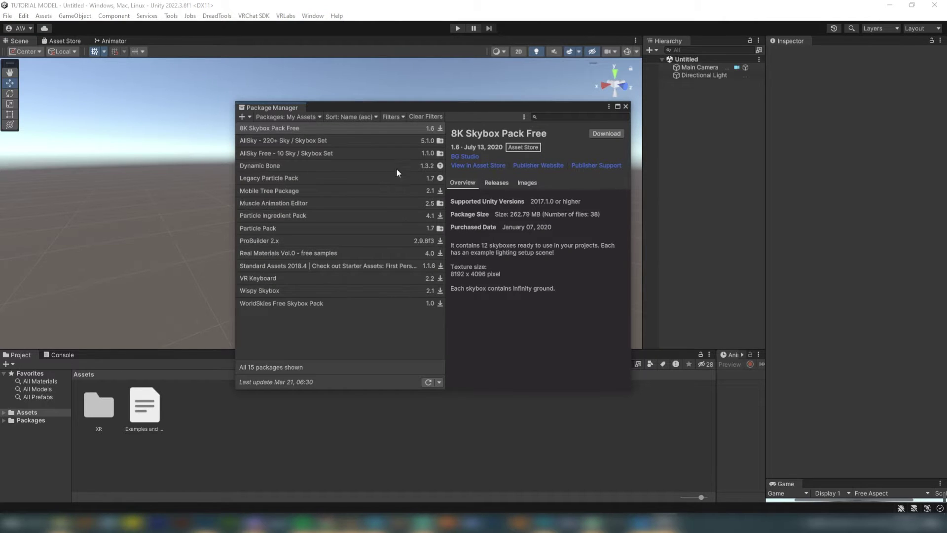
{"action": "left_click", "coordinate": [290, 118]}
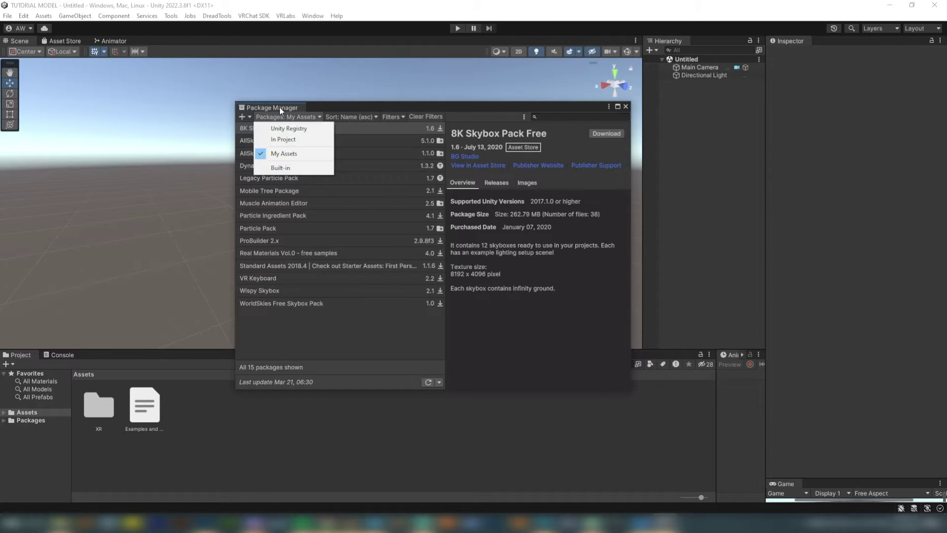
{"action": "left_click", "coordinate": [279, 105]}
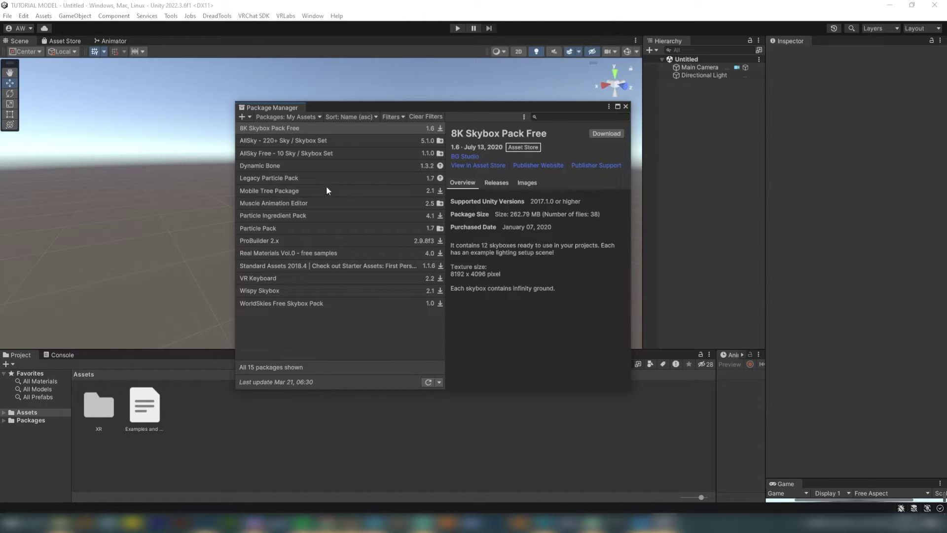
Step: Import the AllSky Free - 10 Sky / Skybox Set package and dock the Package Manager beside the Hierarchy
{"action": "left_click", "coordinate": [259, 154]}
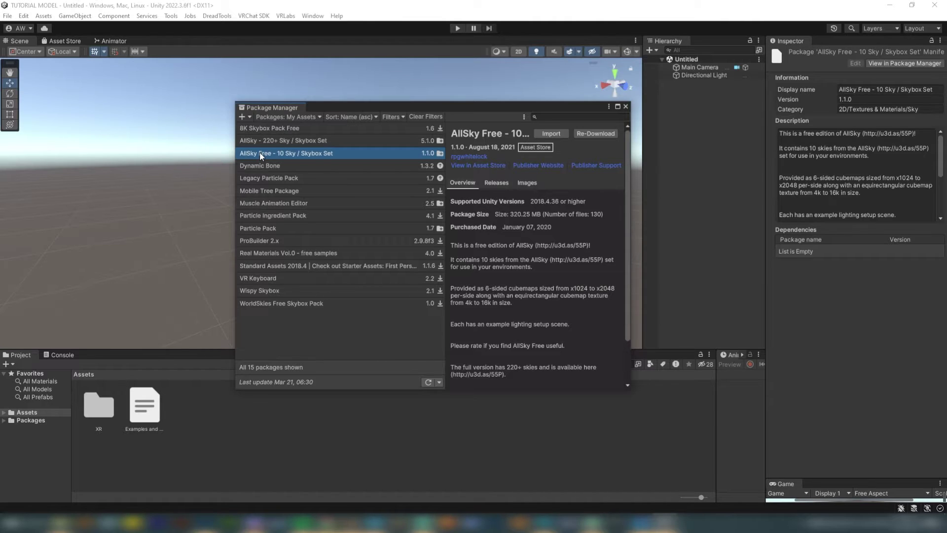
{"action": "left_click", "coordinate": [556, 133]}
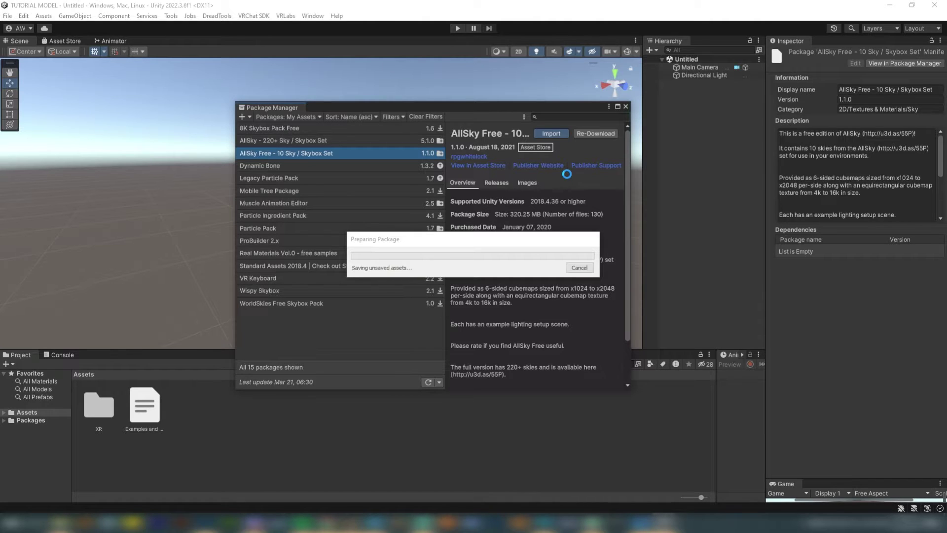
{"action": "left_click", "coordinate": [231, 278]}
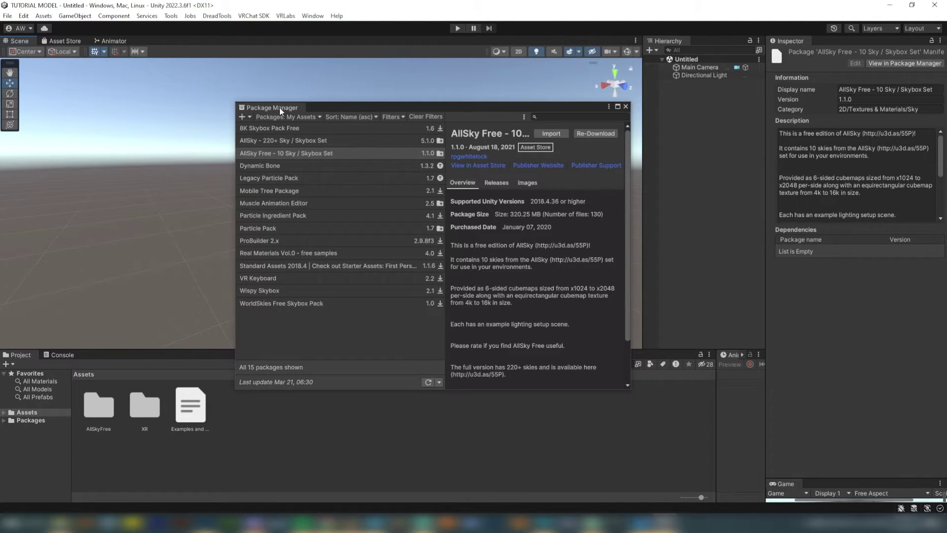
{"action": "left_click_drag", "start_coordinate": [279, 107], "coordinate": [710, 39]}
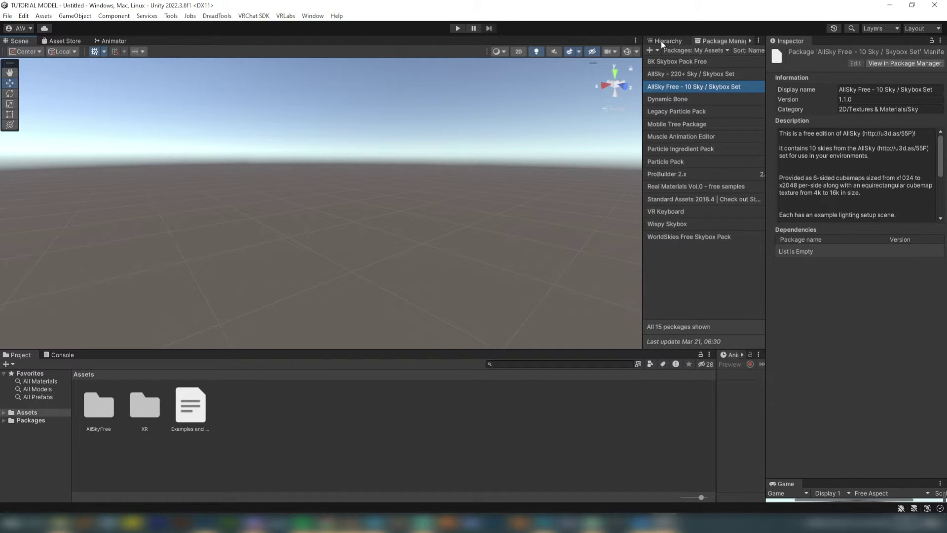
Step: Show the Hierarchy, browse the AllSkyFree folder and apply the Epic_GloriousPink sphere-preview skybox material to the scene
{"action": "left_click", "coordinate": [661, 41]}
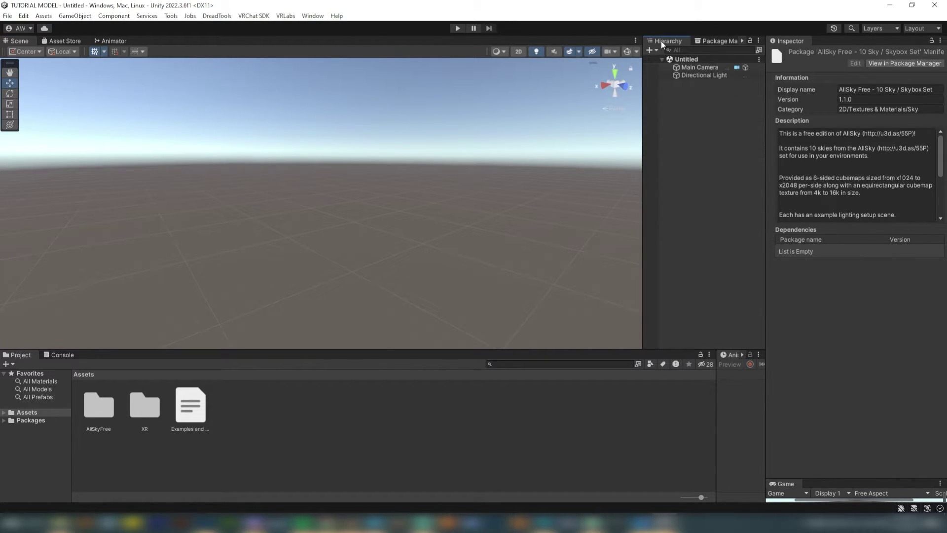
{"action": "double_click", "coordinate": [99, 406]}
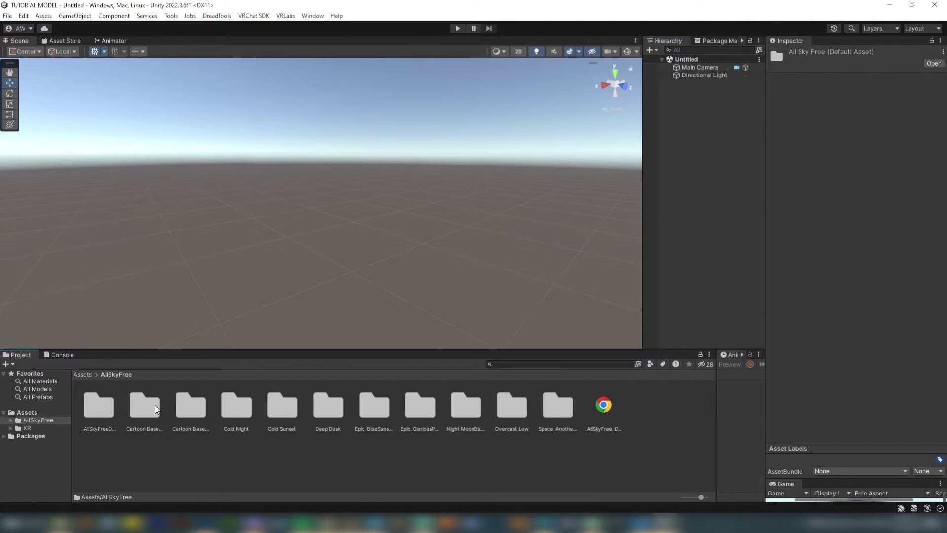
{"action": "double_click", "coordinate": [520, 413]}
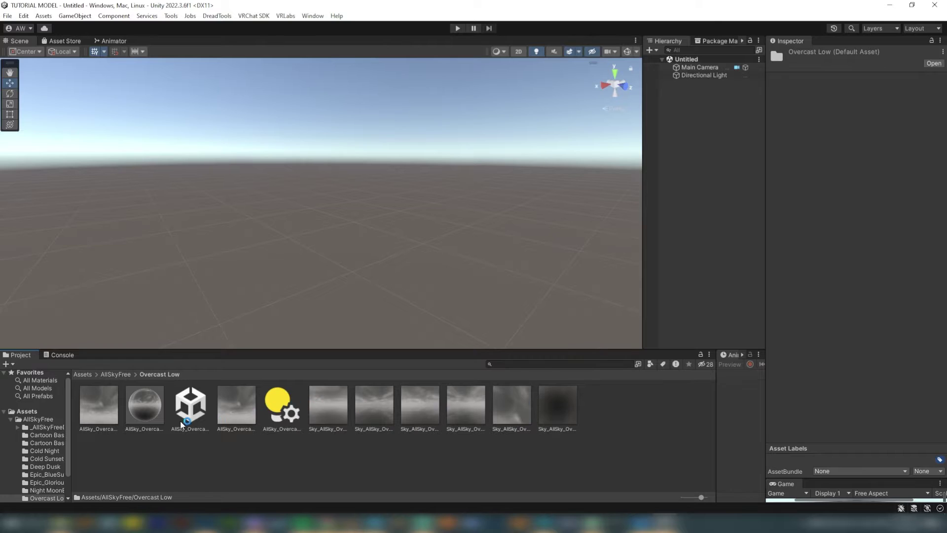
{"action": "left_click", "coordinate": [123, 375]}
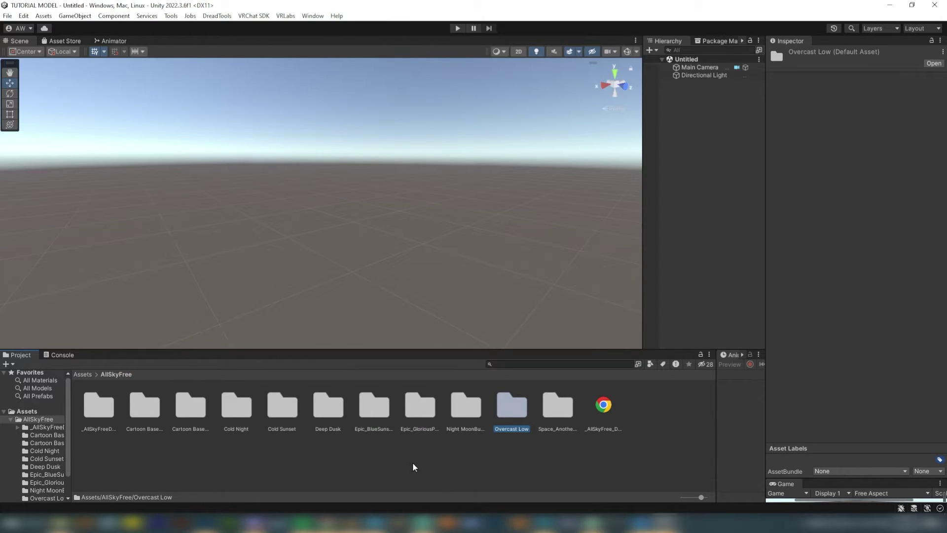
{"action": "double_click", "coordinate": [424, 409]}
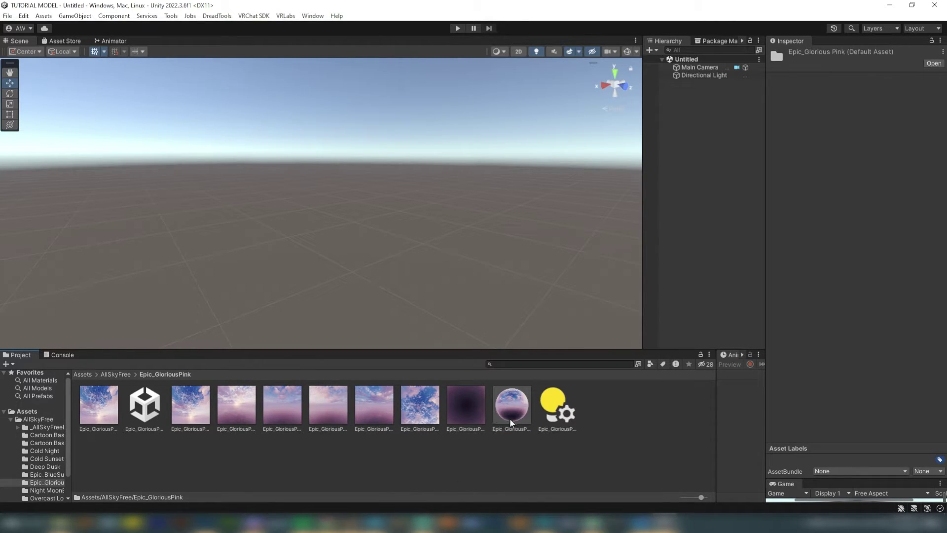
{"action": "left_click_drag", "start_coordinate": [515, 412], "coordinate": [462, 183]}
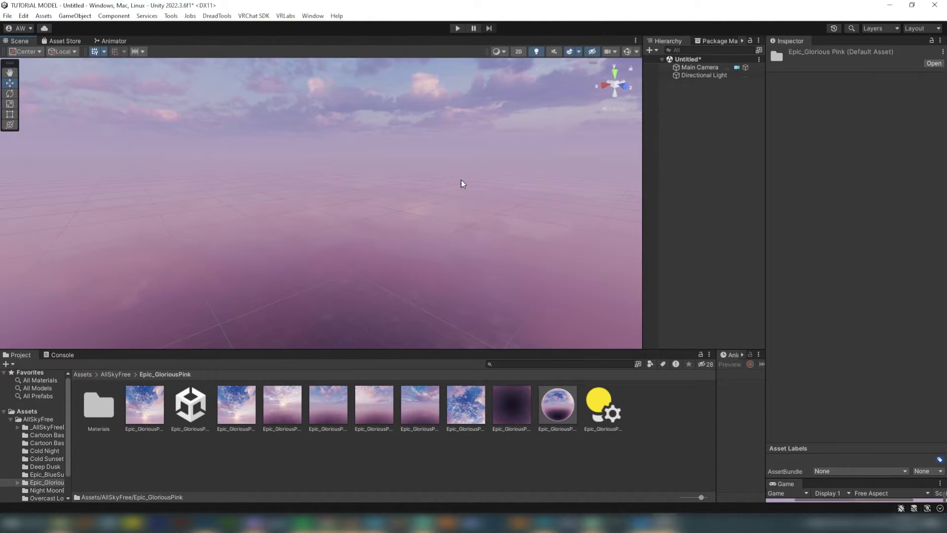
{"action": "mouse_move", "coordinate": [389, 243]}
{"action": "right_mouse_down"}
{"action": "mouse_move", "coordinate": [313, 224]}
{"action": "mouse_move", "coordinate": [372, 226]}
{"action": "mouse_move", "coordinate": [376, 238]}
{"action": "right_mouse_up"}
Step: Try the skybox materials from the Epic_BlueSunset, Cold Sunset and second Cartoon Base folders on the scene in turn
{"action": "left_click", "coordinate": [121, 376]}
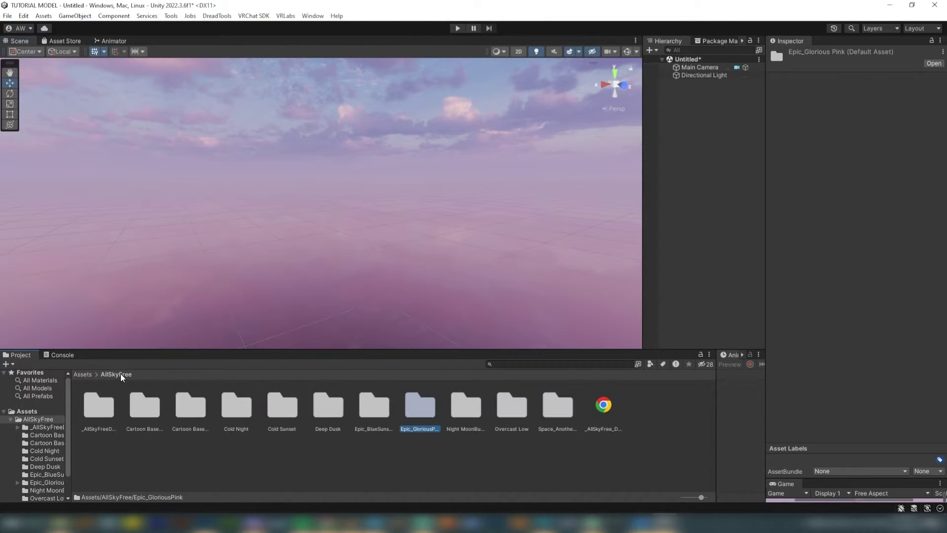
{"action": "double_click", "coordinate": [370, 412]}
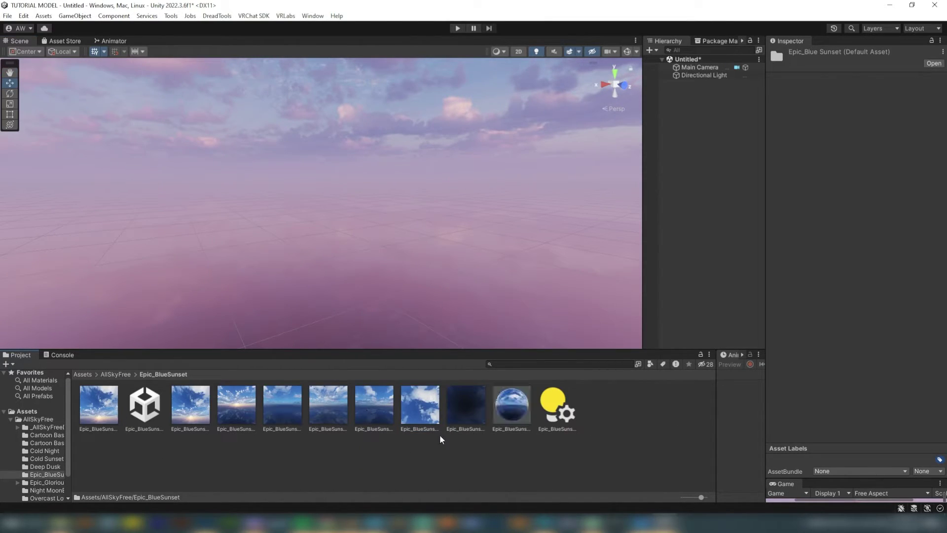
{"action": "left_click_drag", "start_coordinate": [511, 404], "coordinate": [472, 297]}
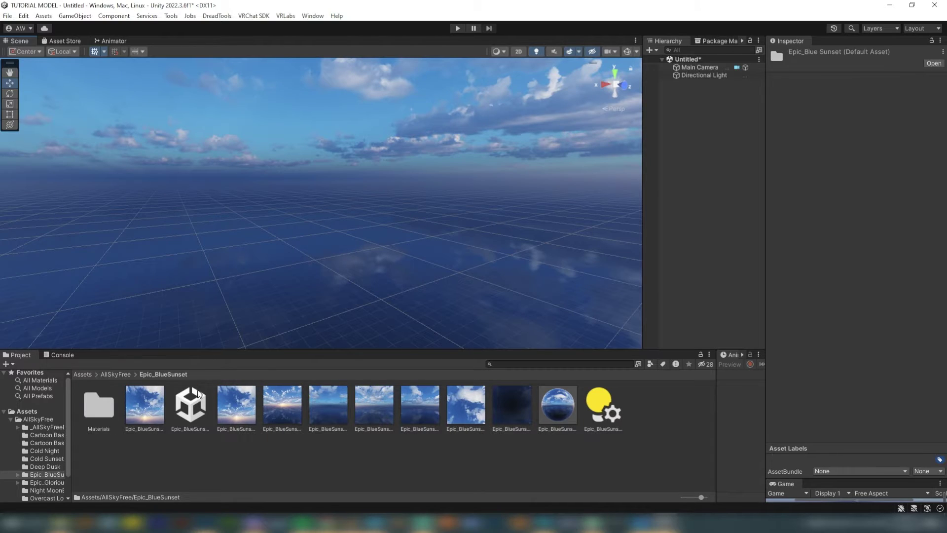
{"action": "left_click", "coordinate": [124, 375]}
{"action": "double_click", "coordinate": [286, 415]}
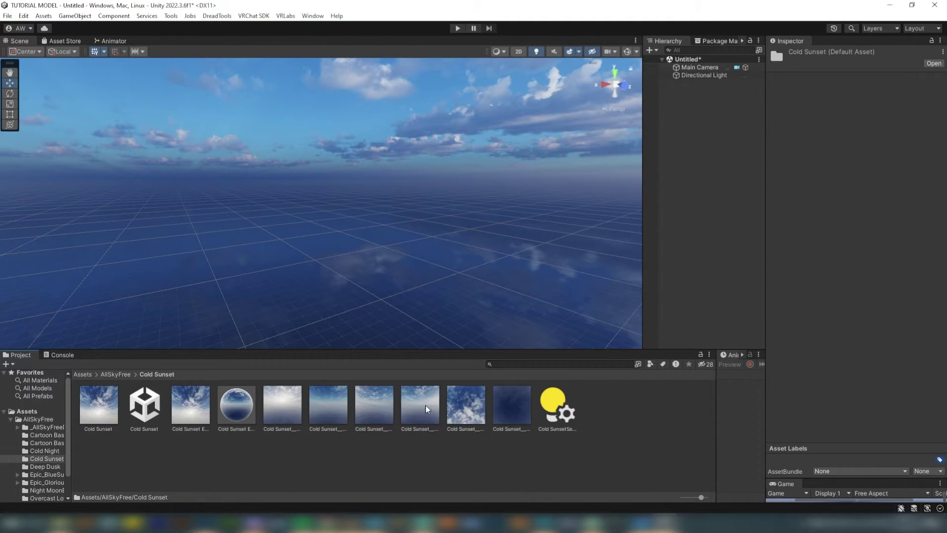
{"action": "left_click_drag", "start_coordinate": [244, 415], "coordinate": [260, 292]}
{"action": "left_click", "coordinate": [116, 374]}
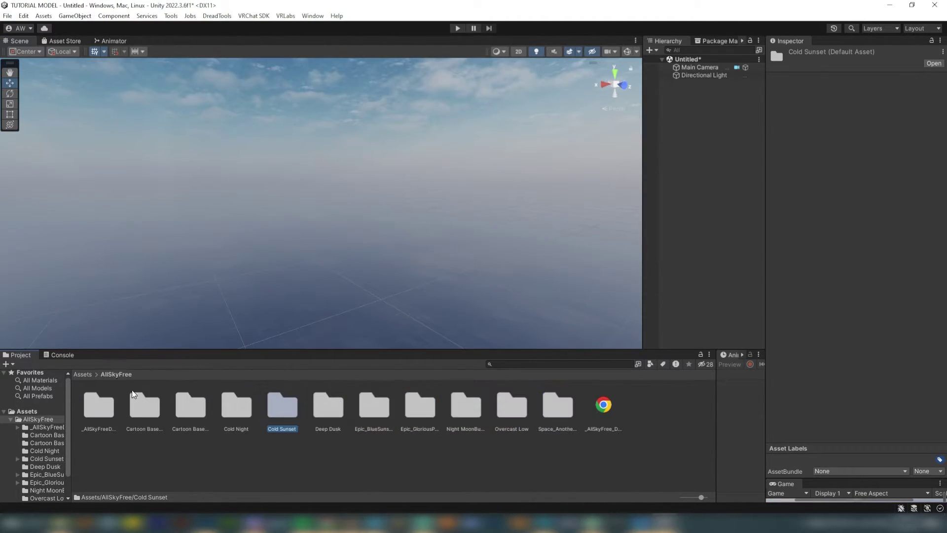
{"action": "double_click", "coordinate": [193, 413]}
{"action": "left_click_drag", "start_coordinate": [244, 411], "coordinate": [246, 305]}
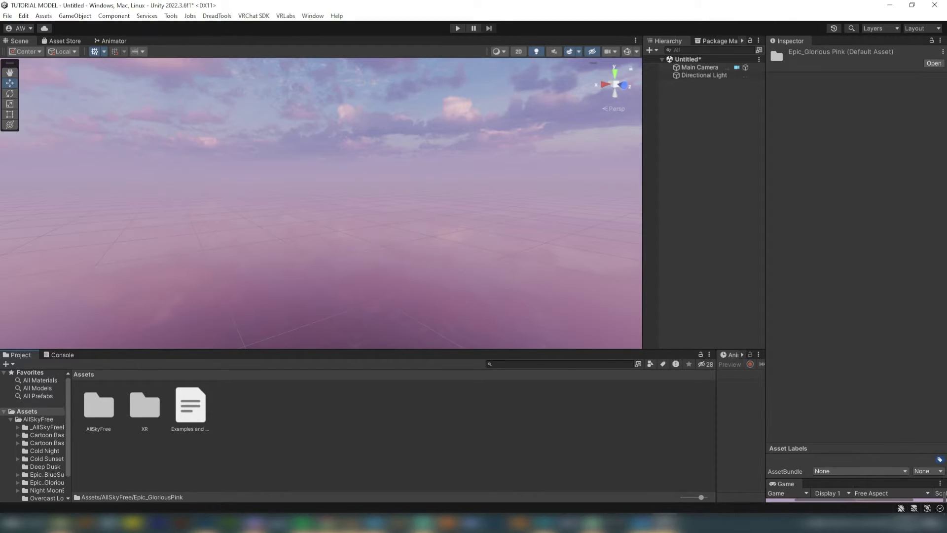
Step: Import the full poi_Toon_7.3.50_UpTo_9.0.51 package into Assets and select its shader folder
{"action": "left_click_drag", "start_coordinate": [76, 16], "coordinate": [307, 427]}
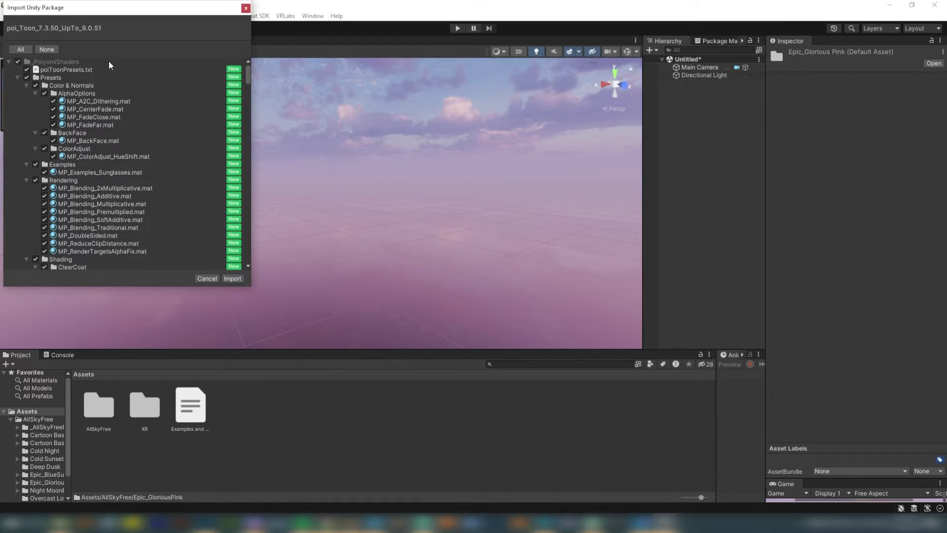
{"action": "left_click", "coordinate": [232, 278]}
{"action": "left_click", "coordinate": [96, 411]}
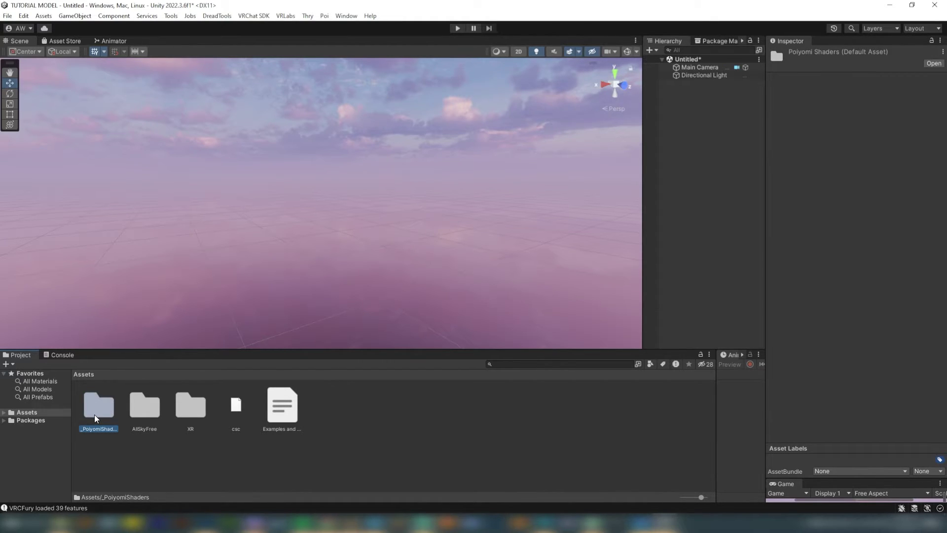
Step: Import the complete GoLoco.v.1.8.3 package and the Av3Creator package into Assets
{"action": "left_click", "coordinate": [476, 427]}
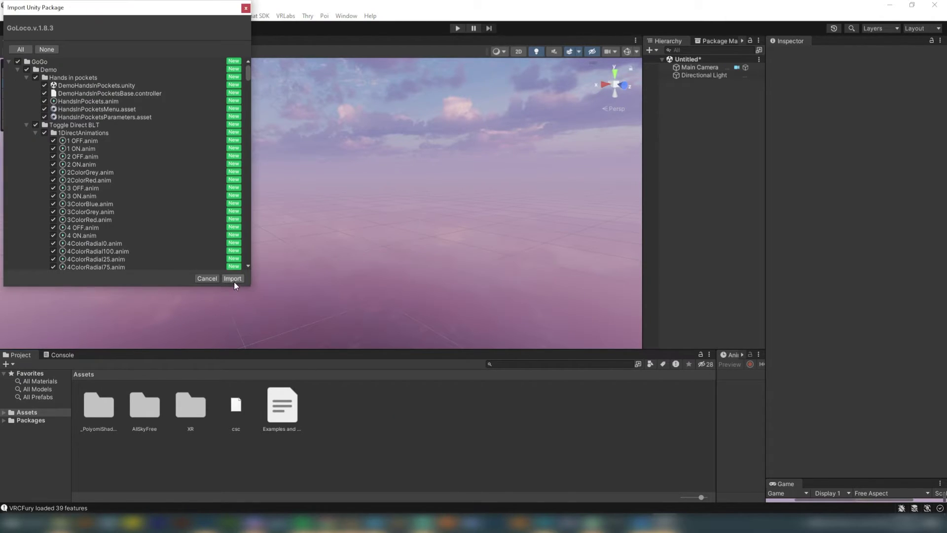
{"action": "left_click", "coordinate": [233, 279]}
{"action": "left_click", "coordinate": [177, 410]}
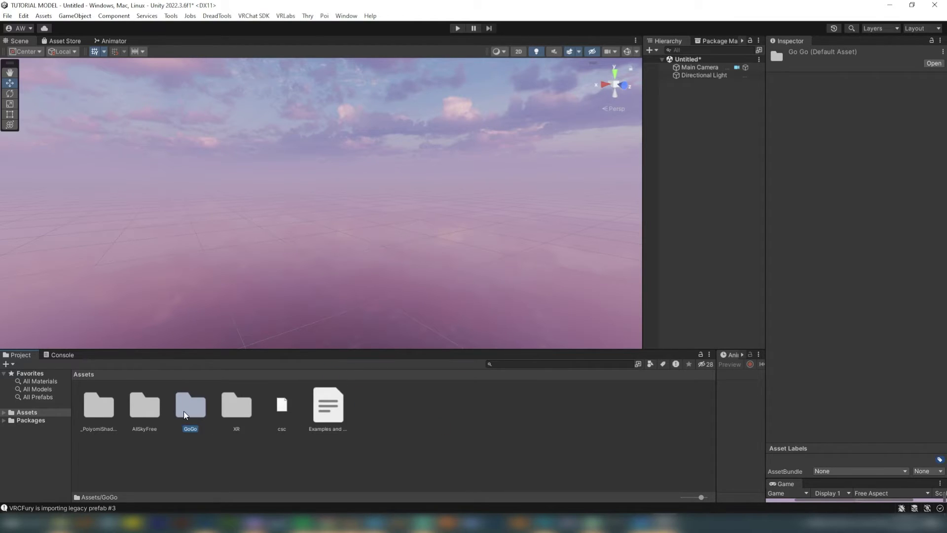
{"action": "left_click", "coordinate": [459, 430]}
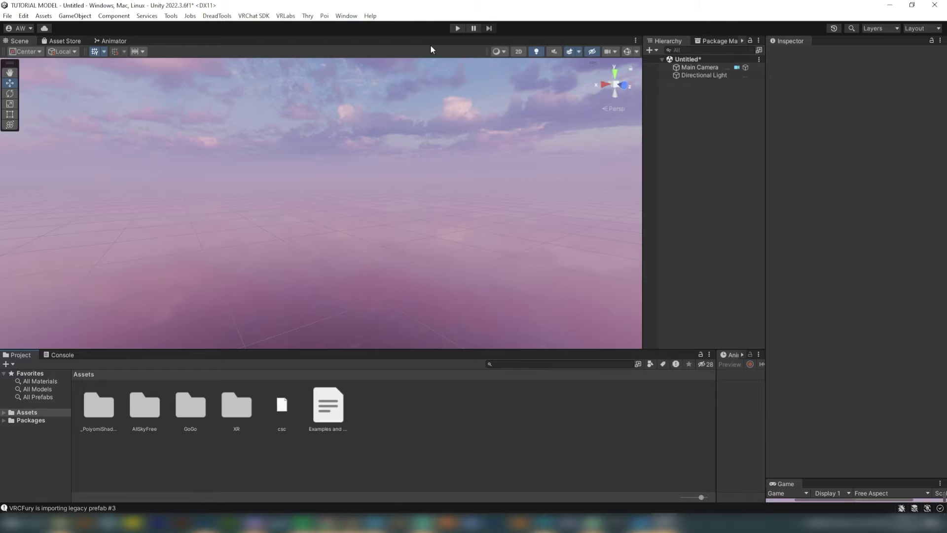
{"action": "left_click_drag", "start_coordinate": [429, 115], "coordinate": [459, 432]}
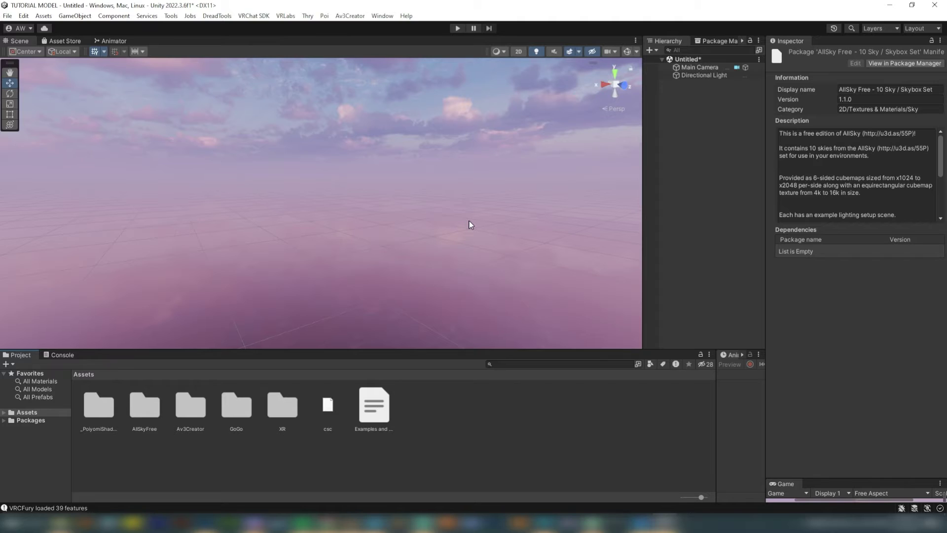
Step: Look through the textures in the Matcaps folder and return to the Assets root
{"action": "double_click", "coordinate": [283, 407]}
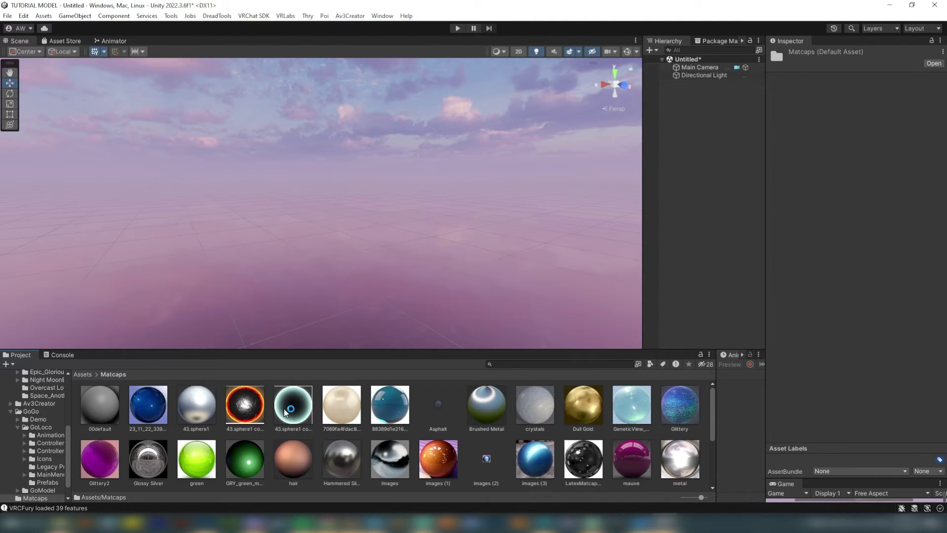
{"action": "scroll", "coordinate": [314, 421], "scroll_direction": "down", "scroll_amount": 4}
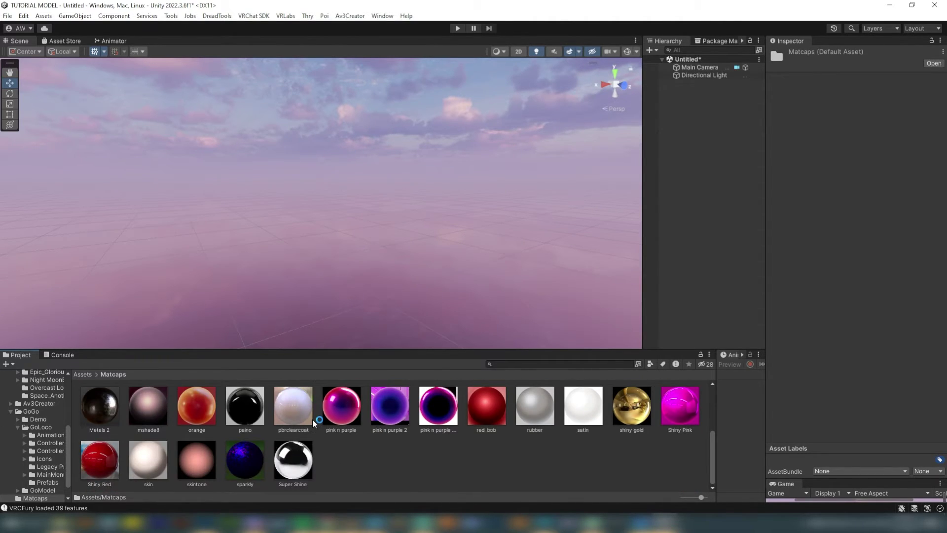
{"action": "scroll", "coordinate": [314, 422], "scroll_direction": "up", "scroll_amount": 4}
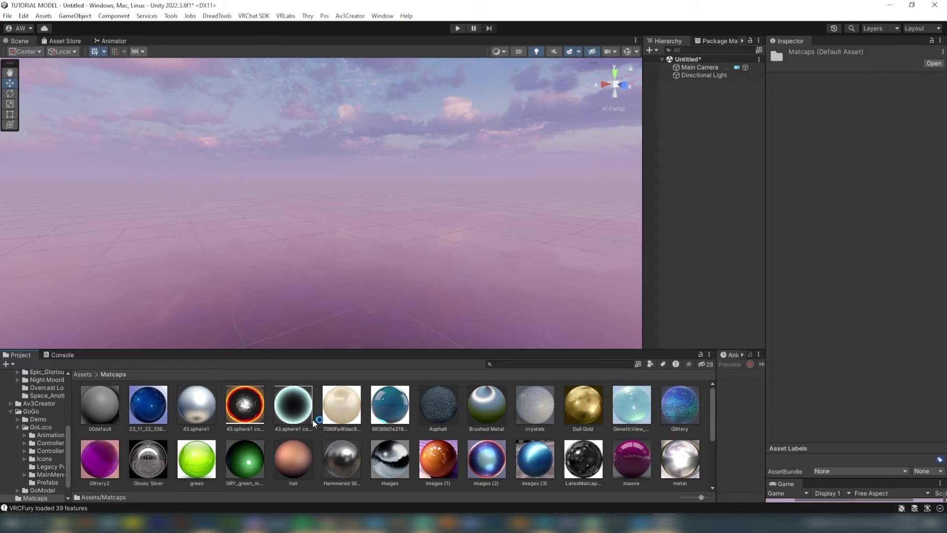
{"action": "scroll", "coordinate": [316, 429], "scroll_direction": "down", "scroll_amount": 2}
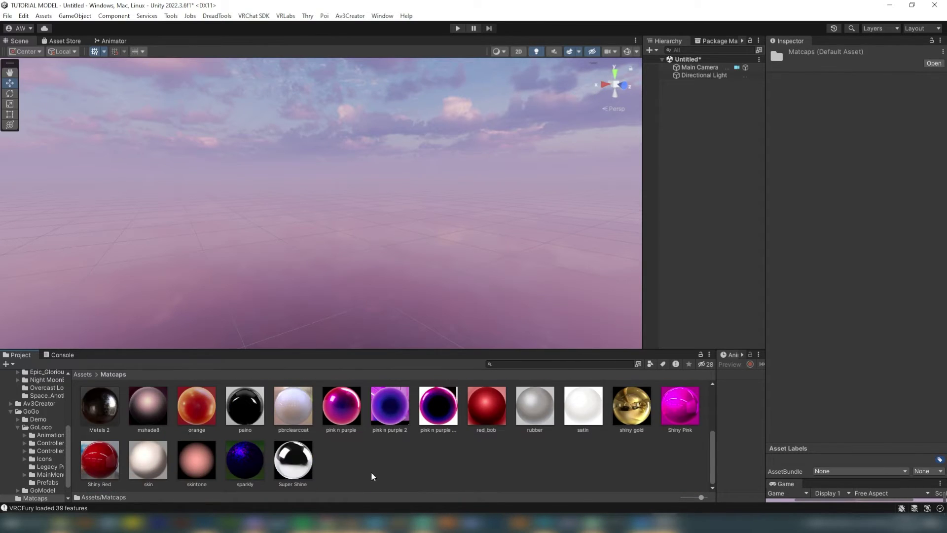
{"action": "scroll", "coordinate": [318, 442], "scroll_direction": "up", "scroll_amount": 2}
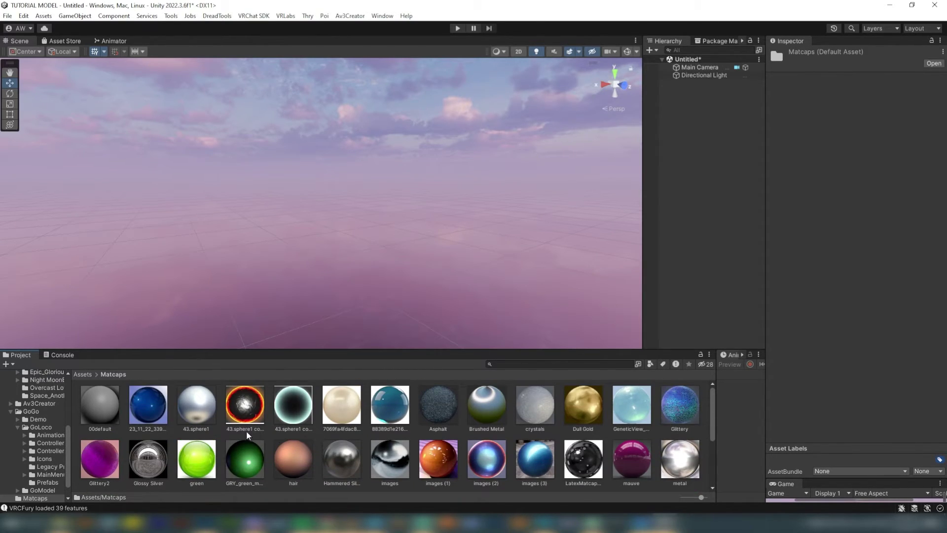
{"action": "left_click", "coordinate": [82, 375]}
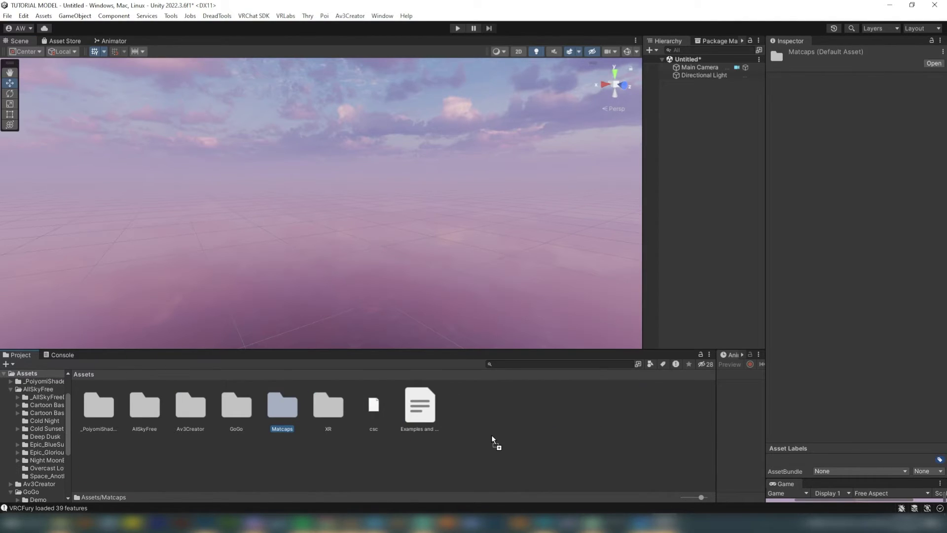
Step: Add the Cubemaps folder and the AA hand gesture folder to the Assets root
{"action": "left_click_drag", "start_coordinate": [491, 436], "coordinate": [491, 434]}
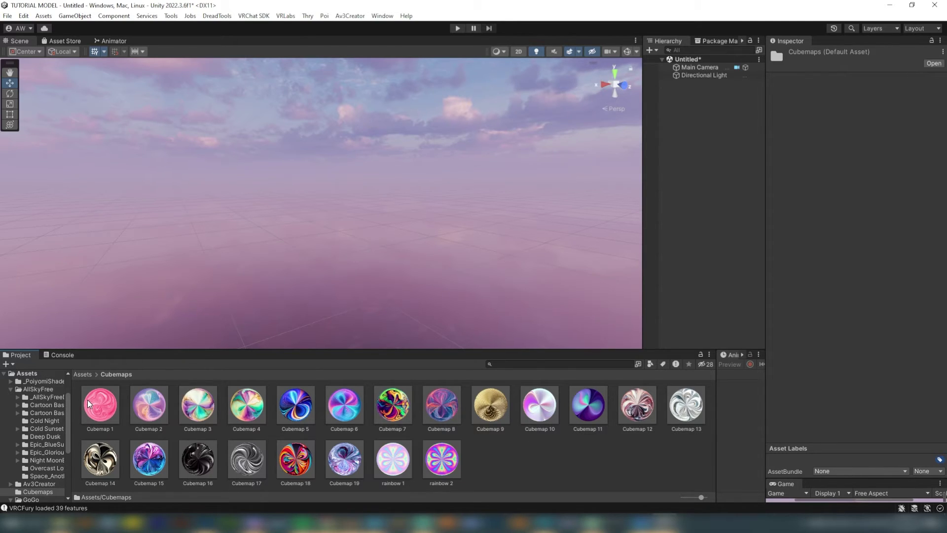
{"action": "key", "text": "BackSpace"}
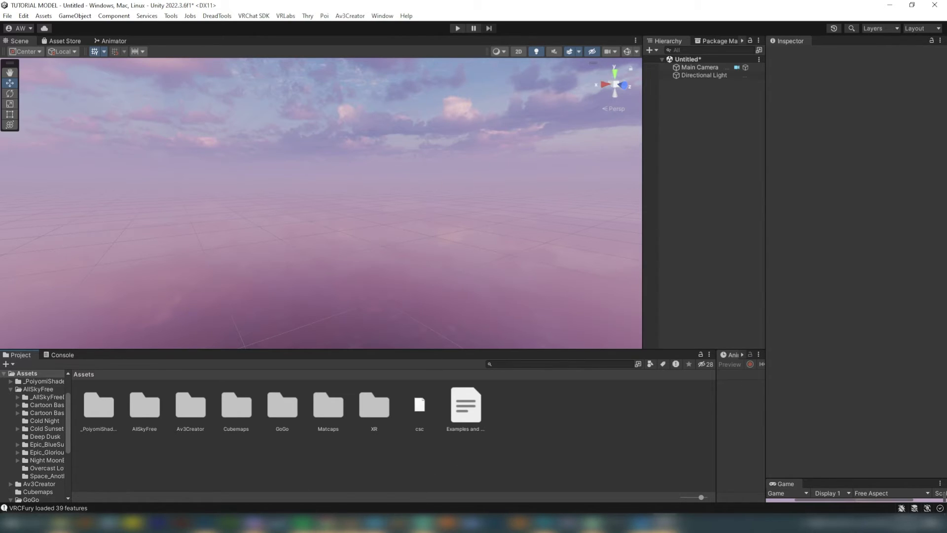
{"action": "left_click_drag", "start_coordinate": [437, 285], "coordinate": [526, 422]}
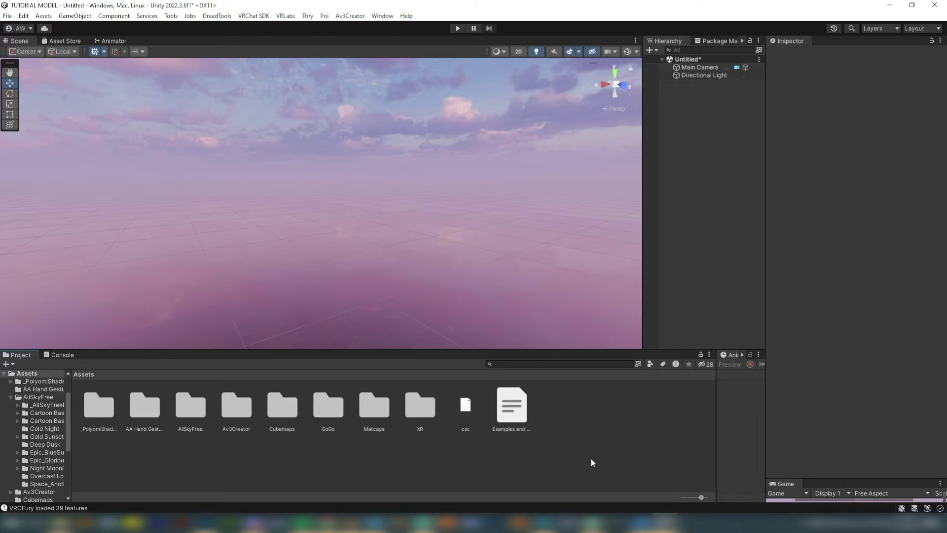
Step: Import the complete BasicDynamics v1_3 package and add the Ask Amber Par... folder to Assets
{"action": "left_click_drag", "start_coordinate": [592, 462], "coordinate": [580, 446]}
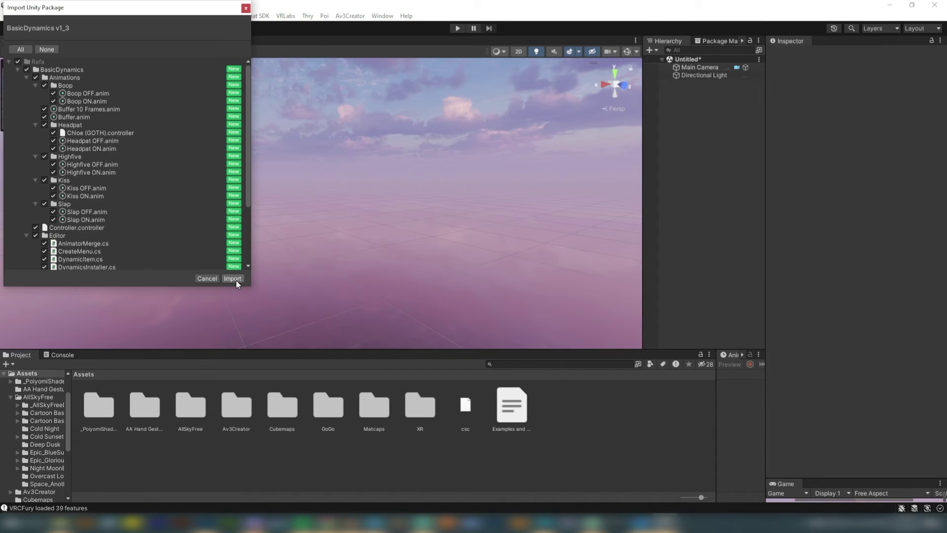
{"action": "left_click", "coordinate": [232, 279]}
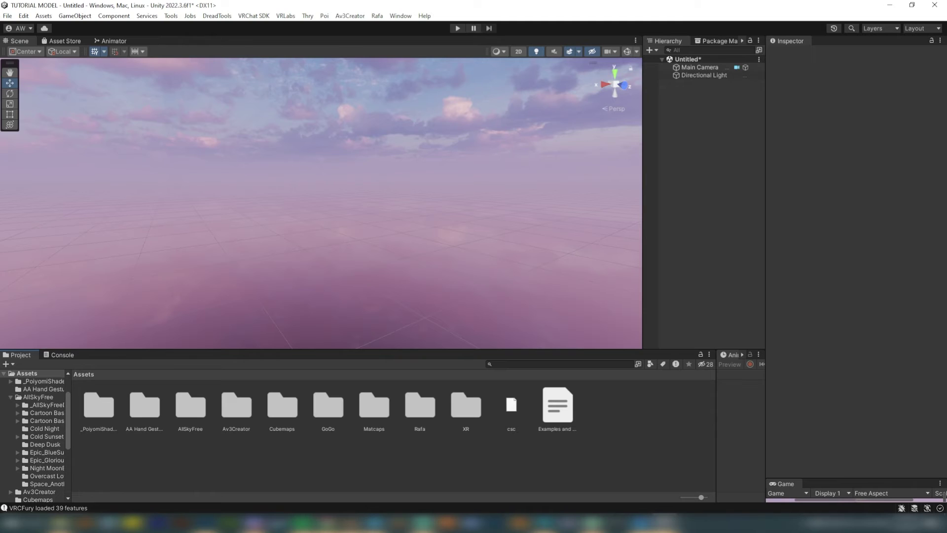
{"action": "left_click_drag", "start_coordinate": [446, 105], "coordinate": [480, 468]}
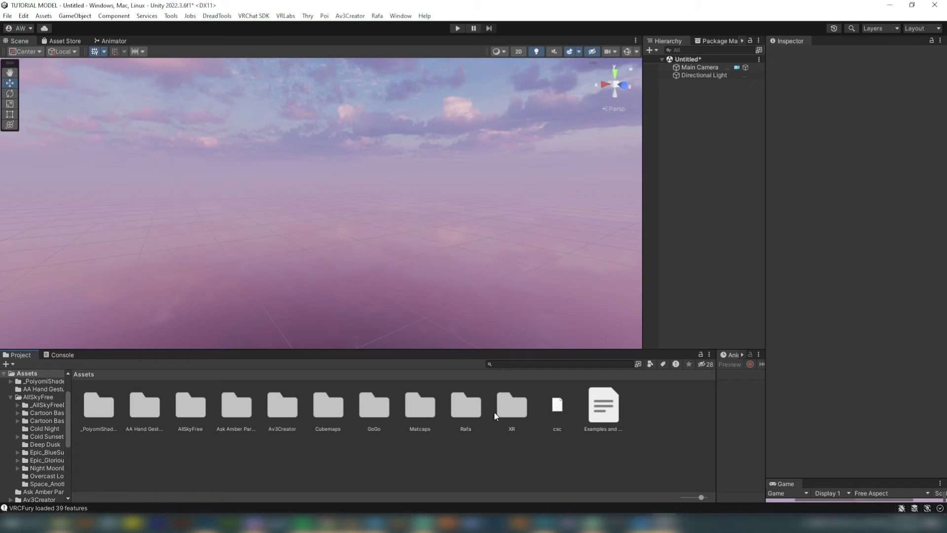
Step: Create a folder named Textures in the Assets root
{"action": "right_click", "coordinate": [496, 456]}
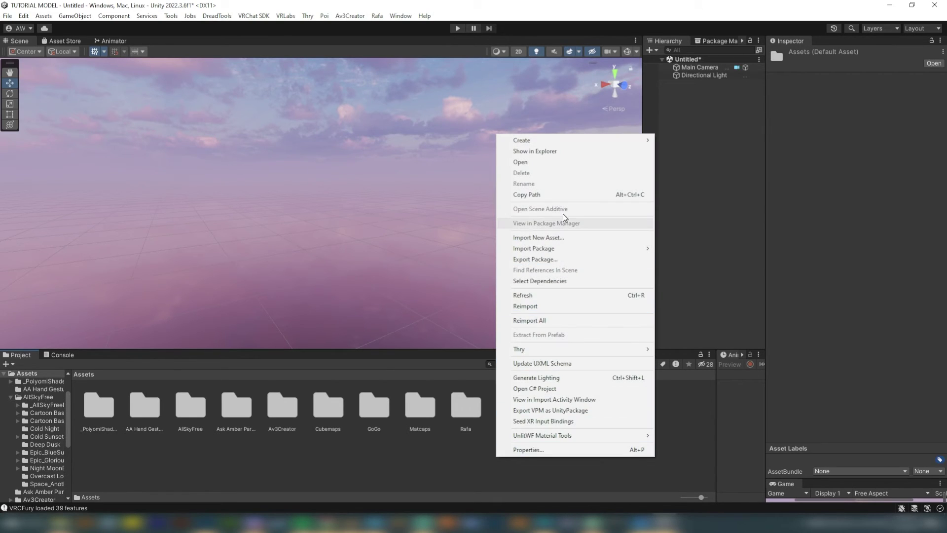
{"action": "mouse_move", "coordinate": [597, 146]}
{"action": "left_click", "coordinate": [703, 74]}
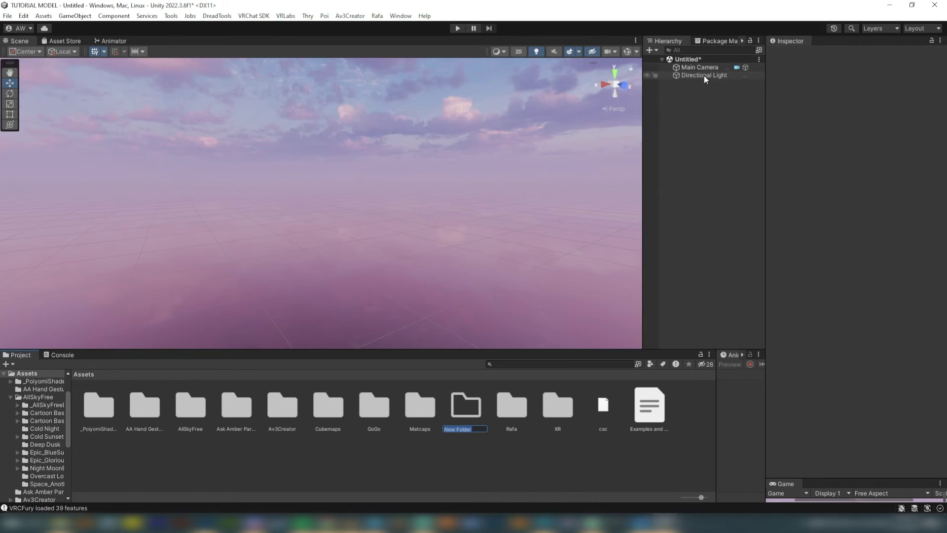
{"action": "type", "text": "Textures"}
{"action": "key", "text": "Return"}
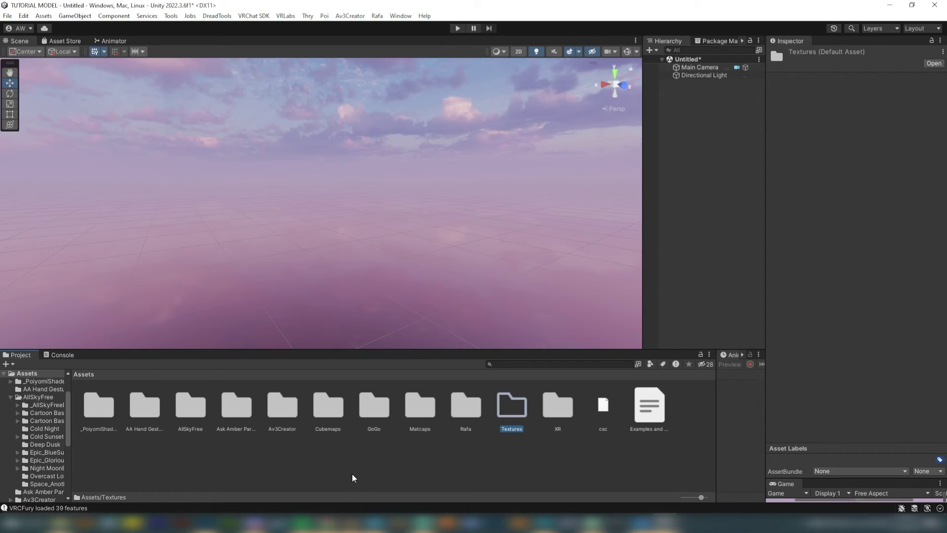
Step: Move the Cubemaps, Matcaps, AllSkyFree and Ask Amber Particles folders into the Textures folder
{"action": "left_click", "coordinate": [327, 409]}
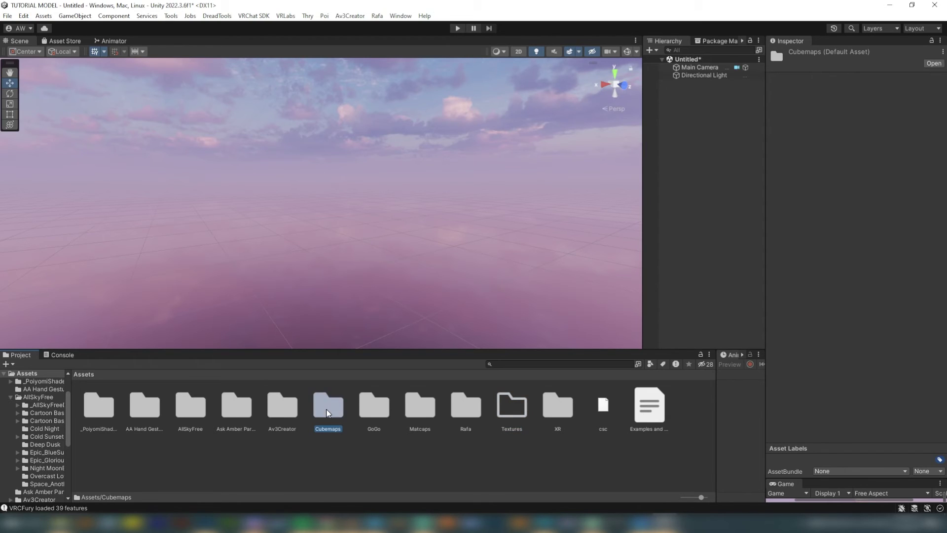
{"action": "left_click", "coordinate": [419, 417], "text": "ctrl"}
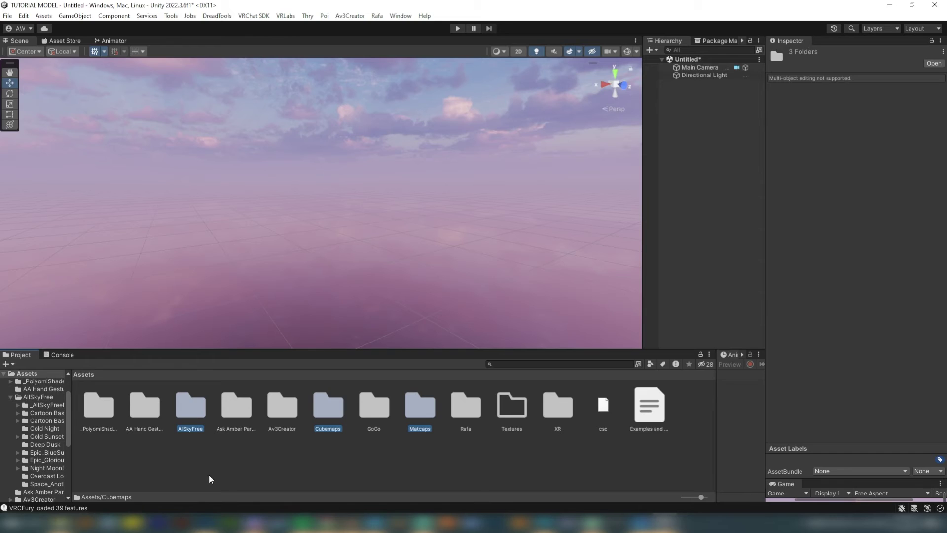
{"action": "left_click_drag", "start_coordinate": [425, 422], "coordinate": [512, 408]}
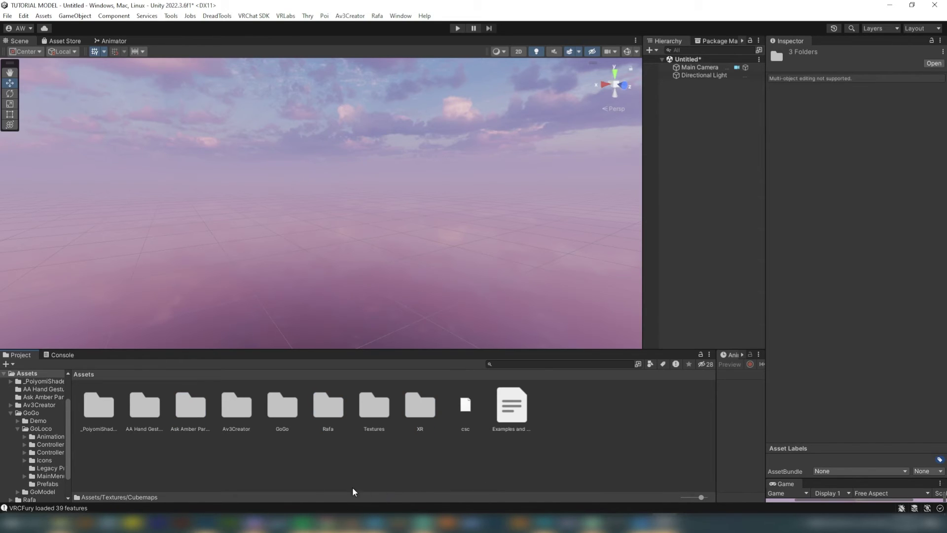
{"action": "left_click_drag", "start_coordinate": [191, 407], "coordinate": [207, 457]}
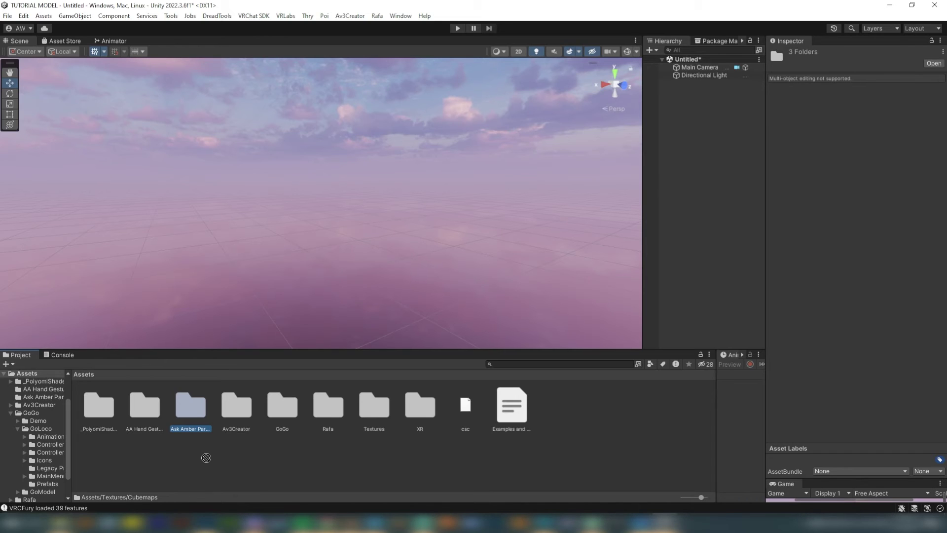
{"action": "left_click_drag", "start_coordinate": [206, 457], "coordinate": [359, 413]}
Step: Create a folder named Descriptor Files in the Assets root and move the GoGo folder into it
{"action": "right_click", "coordinate": [291, 464]}
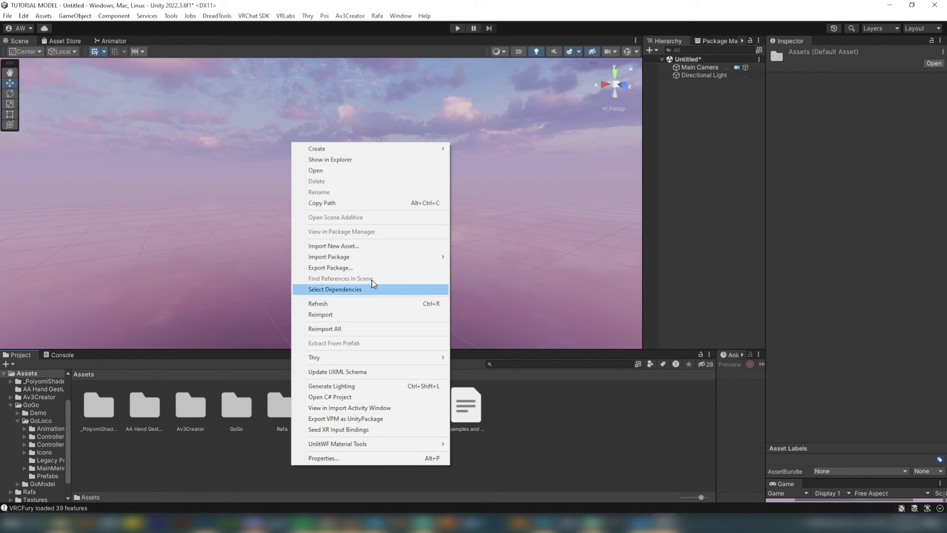
{"action": "mouse_move", "coordinate": [389, 148]}
{"action": "left_click", "coordinate": [495, 77]}
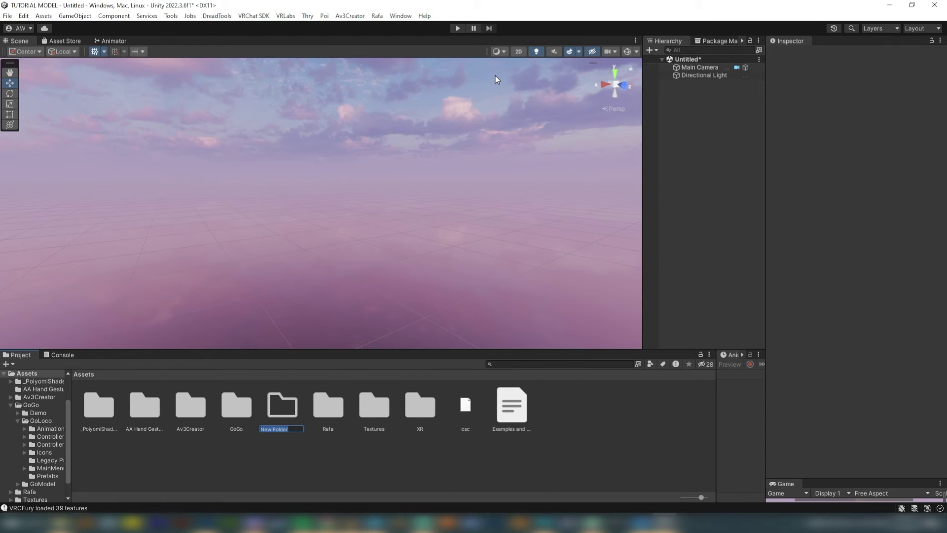
{"action": "type", "text": "Descriptor Files"}
{"action": "key", "text": "Return"}
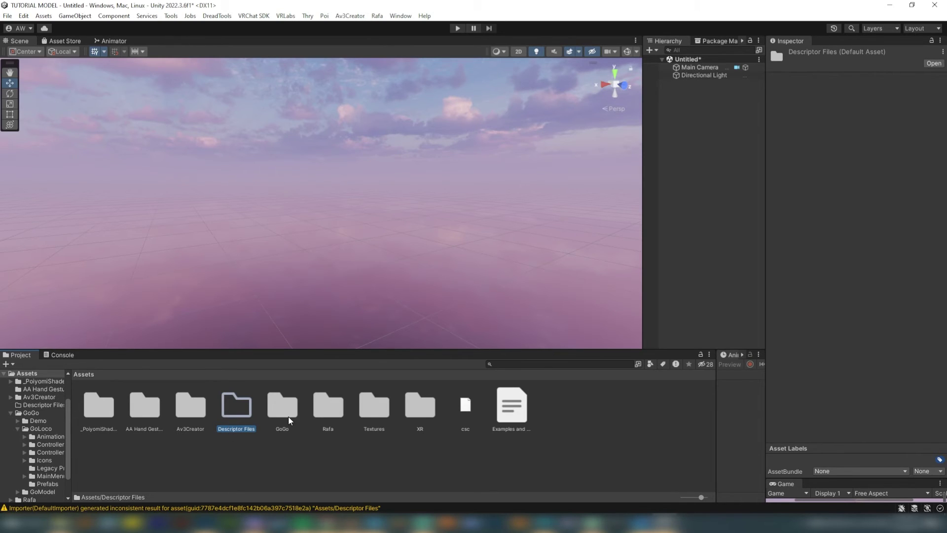
{"action": "left_click_drag", "start_coordinate": [288, 414], "coordinate": [235, 411]}
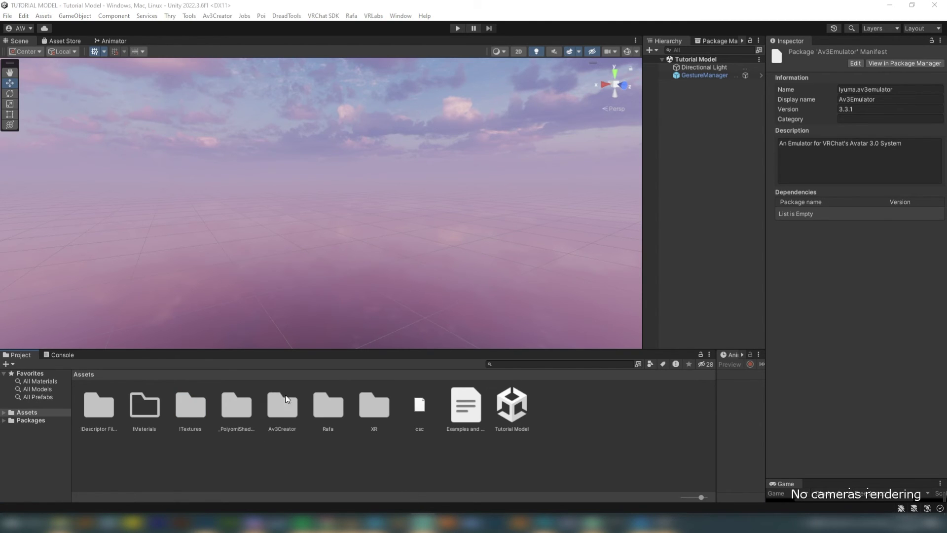
{"action": "left_click", "coordinate": [291, 414]}
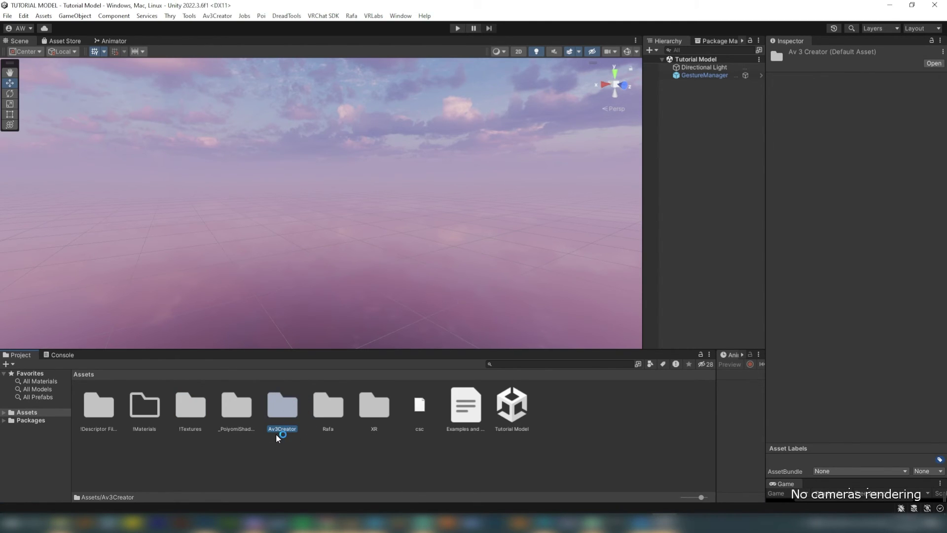
{"action": "left_click", "coordinate": [326, 413]}
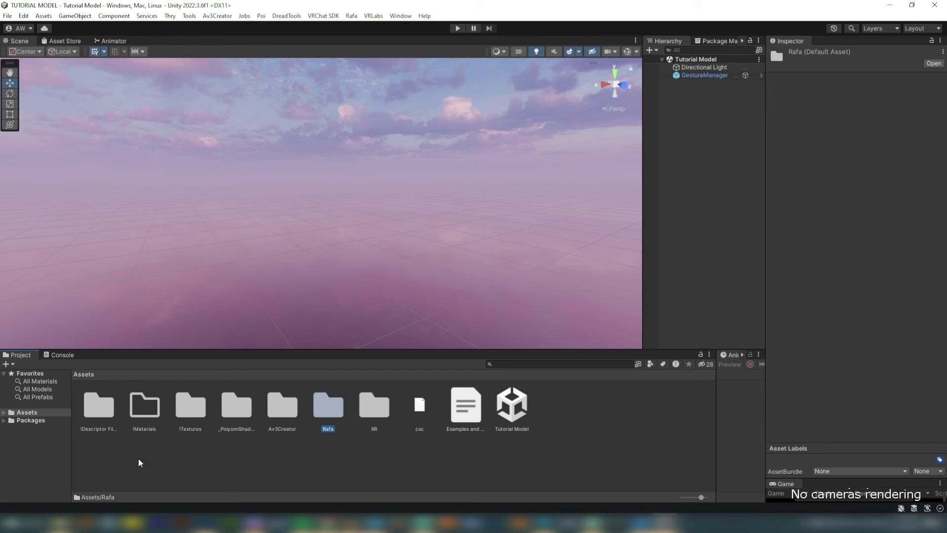
{"action": "left_click", "coordinate": [286, 408]}
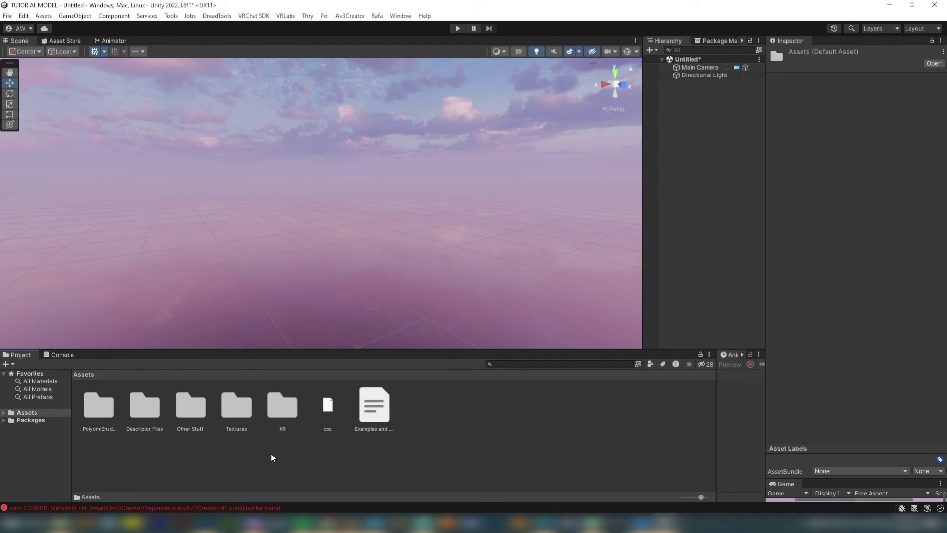
Step: Create a folder named Materials in the Assets root
{"action": "right_click", "coordinate": [270, 454]}
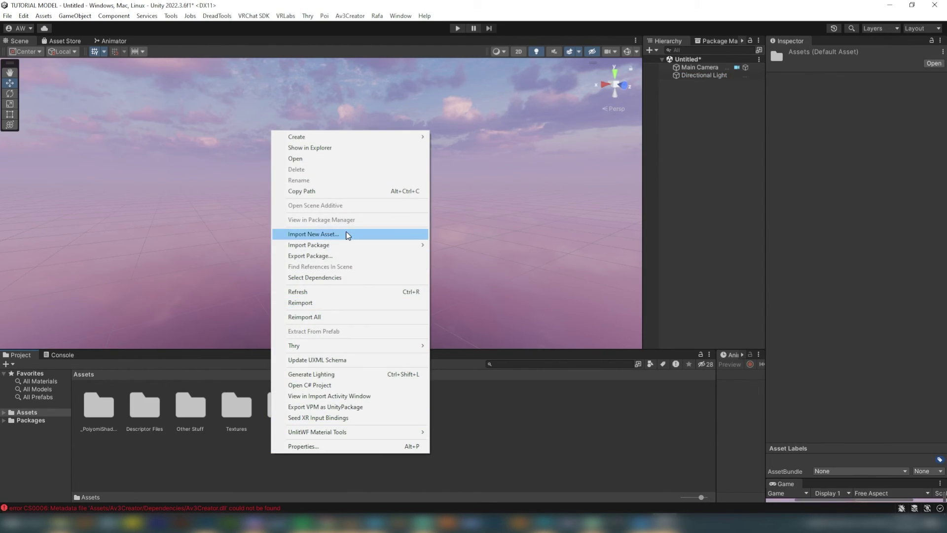
{"action": "mouse_move", "coordinate": [363, 137]}
{"action": "left_click", "coordinate": [488, 78]}
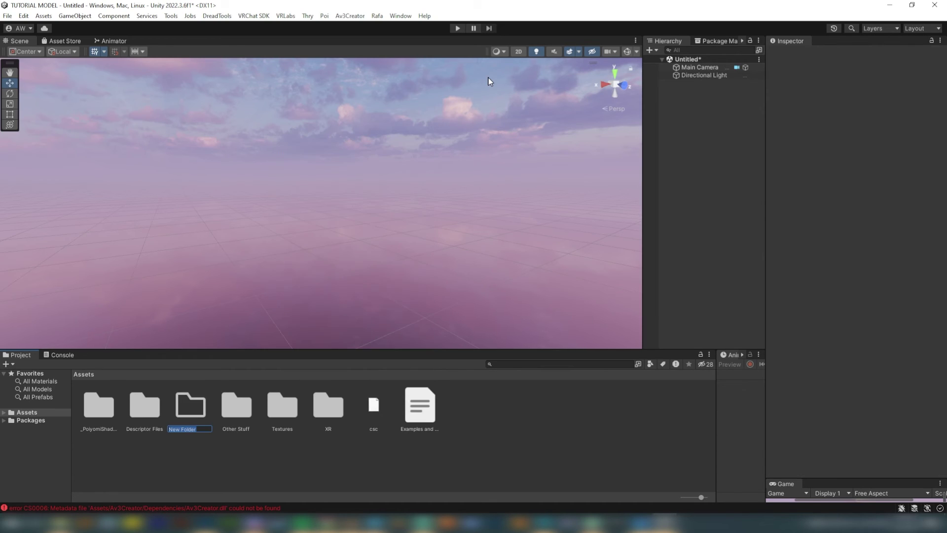
{"action": "type", "text": "Materials"}
{"action": "key", "text": "Return"}
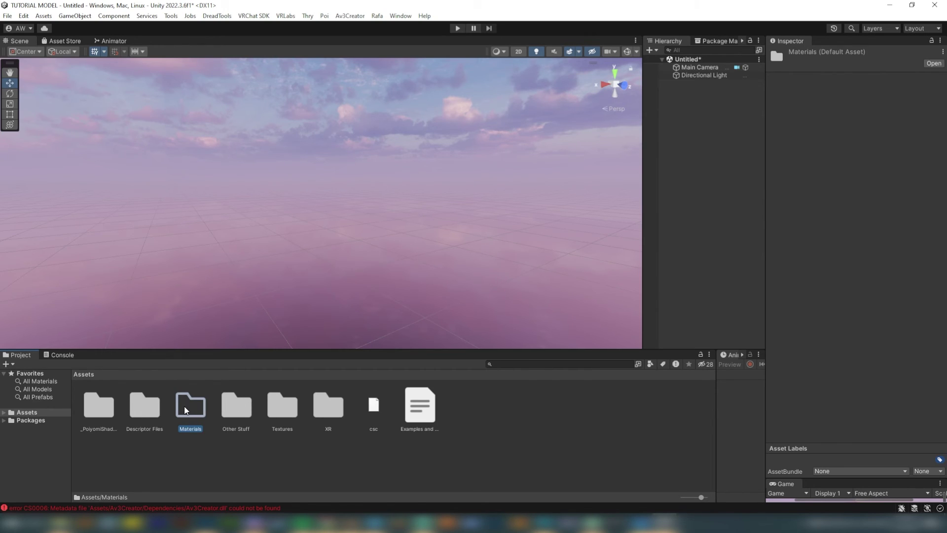
Step: Rename the Descriptor Files folder as !Descriptor Files
{"action": "left_click", "coordinate": [142, 433]}
{"action": "left_click", "coordinate": [141, 432]}
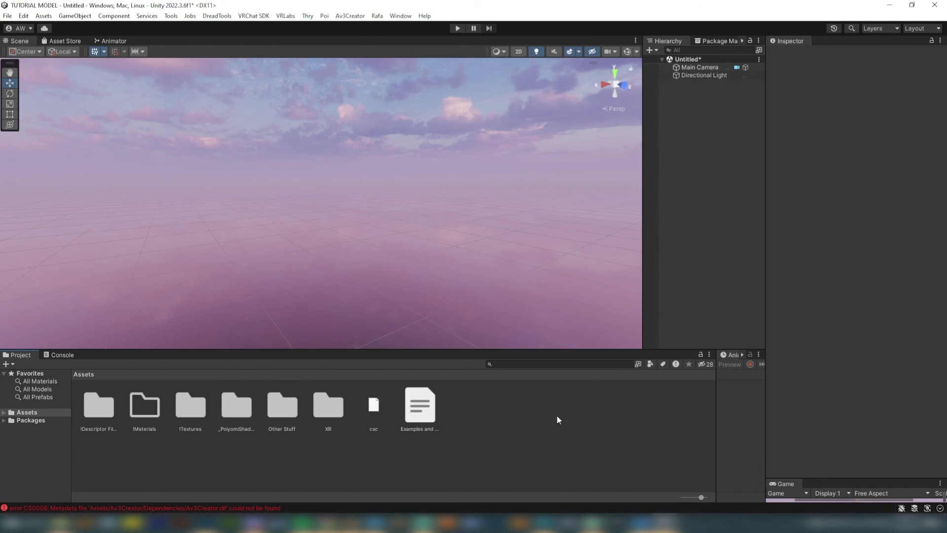
Step: Save the scene in the project's Assets folder as Tutorial Model
{"action": "key", "text": "ctrl+s"}
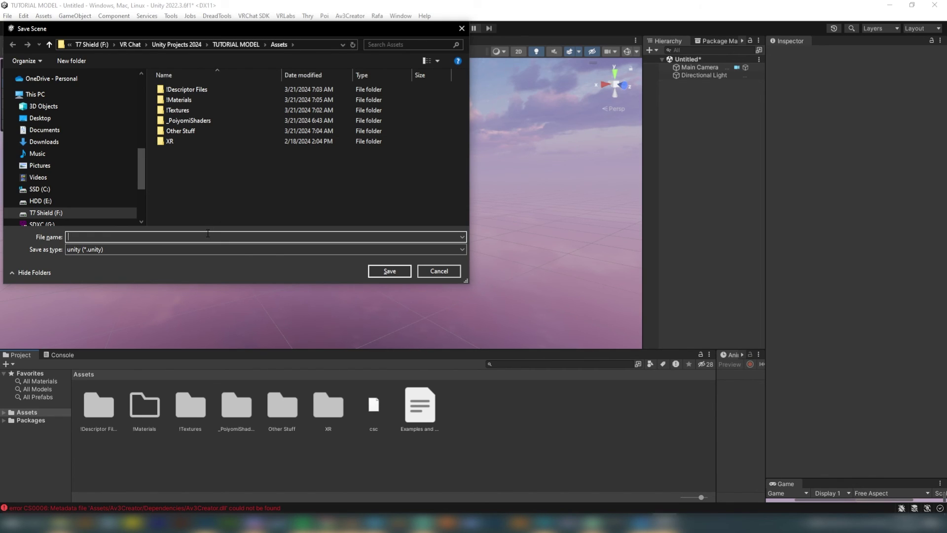
{"action": "type", "text": "Tutorial Model"}
{"action": "left_click", "coordinate": [390, 270]}
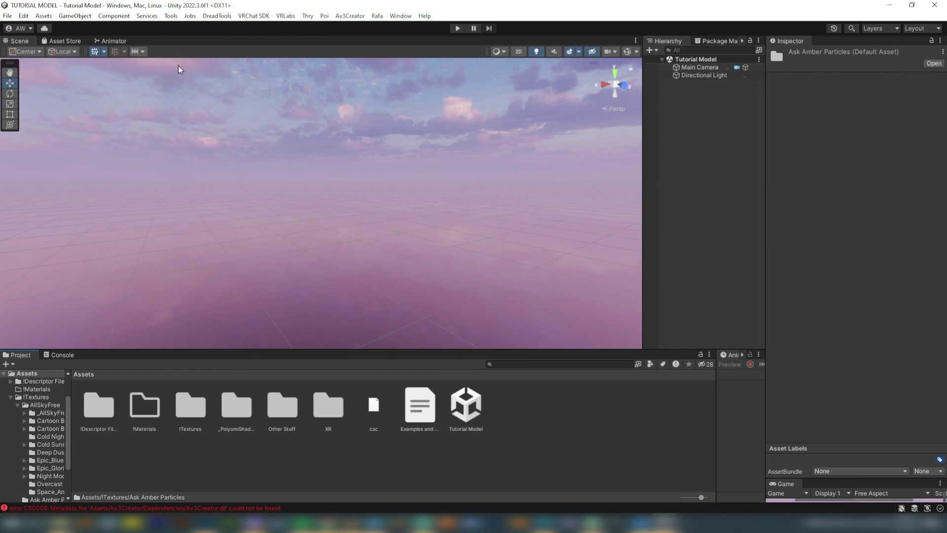
Step: Add the Gesture Manager Emulator to the Tutorial Model scene
{"action": "left_click", "coordinate": [171, 16]}
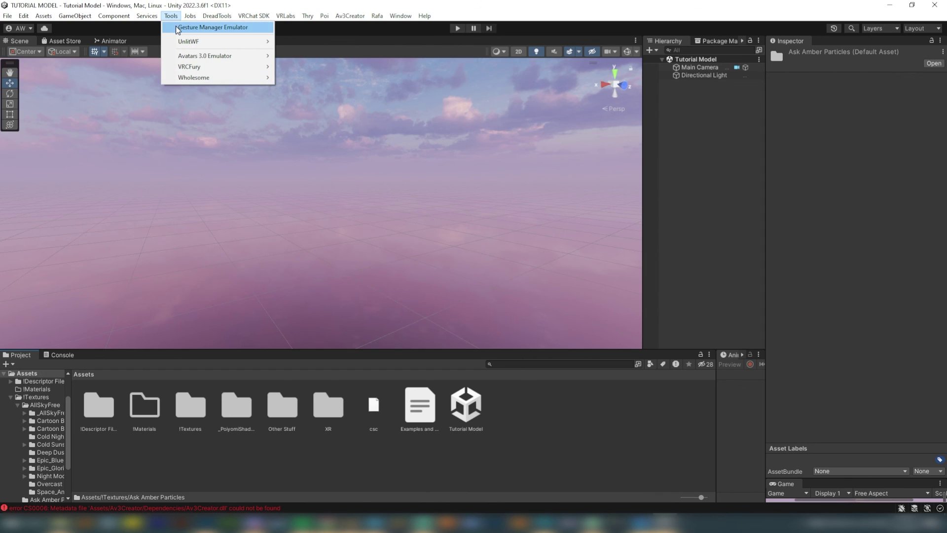
{"action": "left_click", "coordinate": [178, 28]}
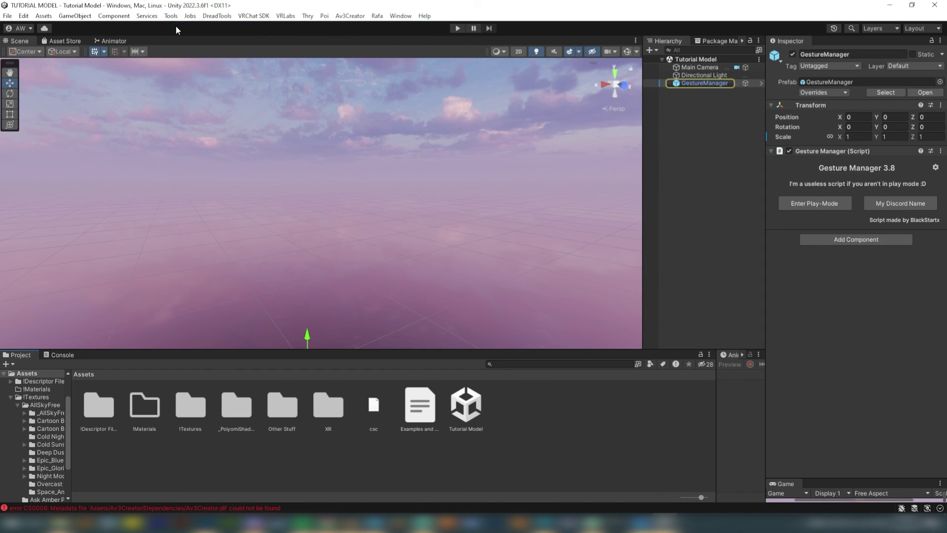